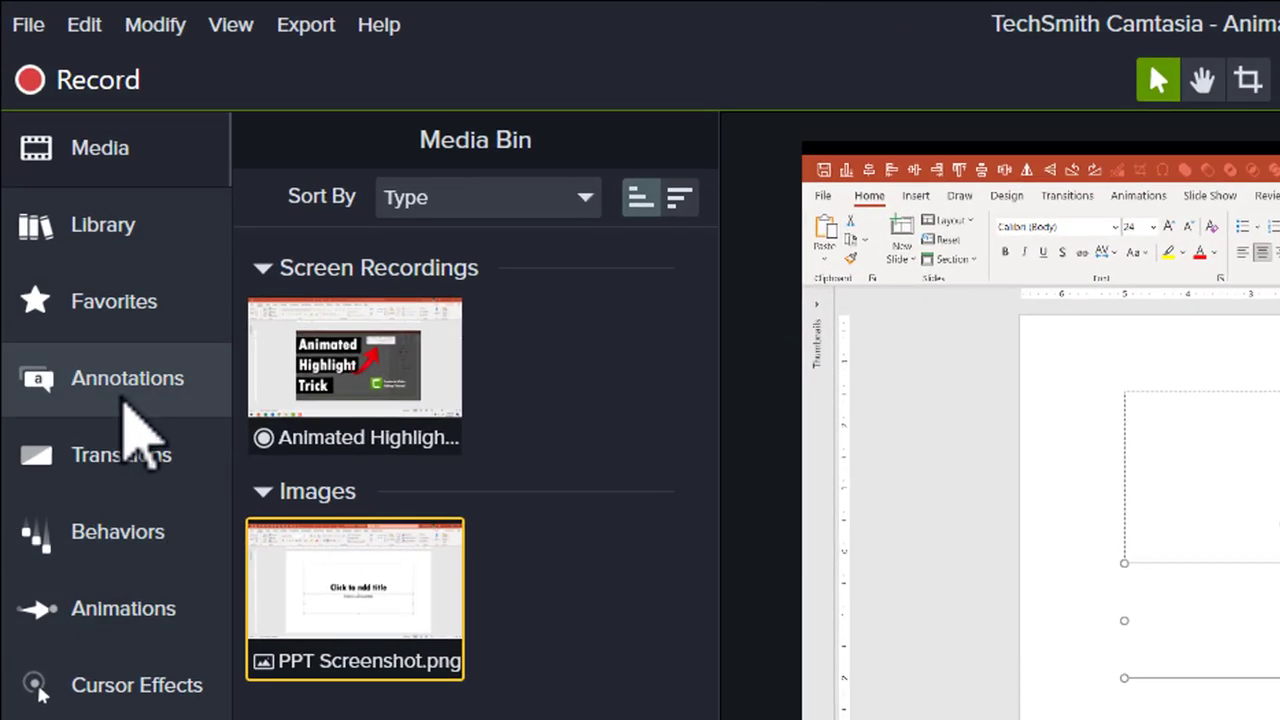
Drop a Blur & Highlight Spotlight onto Track 2 above the screenshot and raise its intensity to 84.0
click(126, 395)
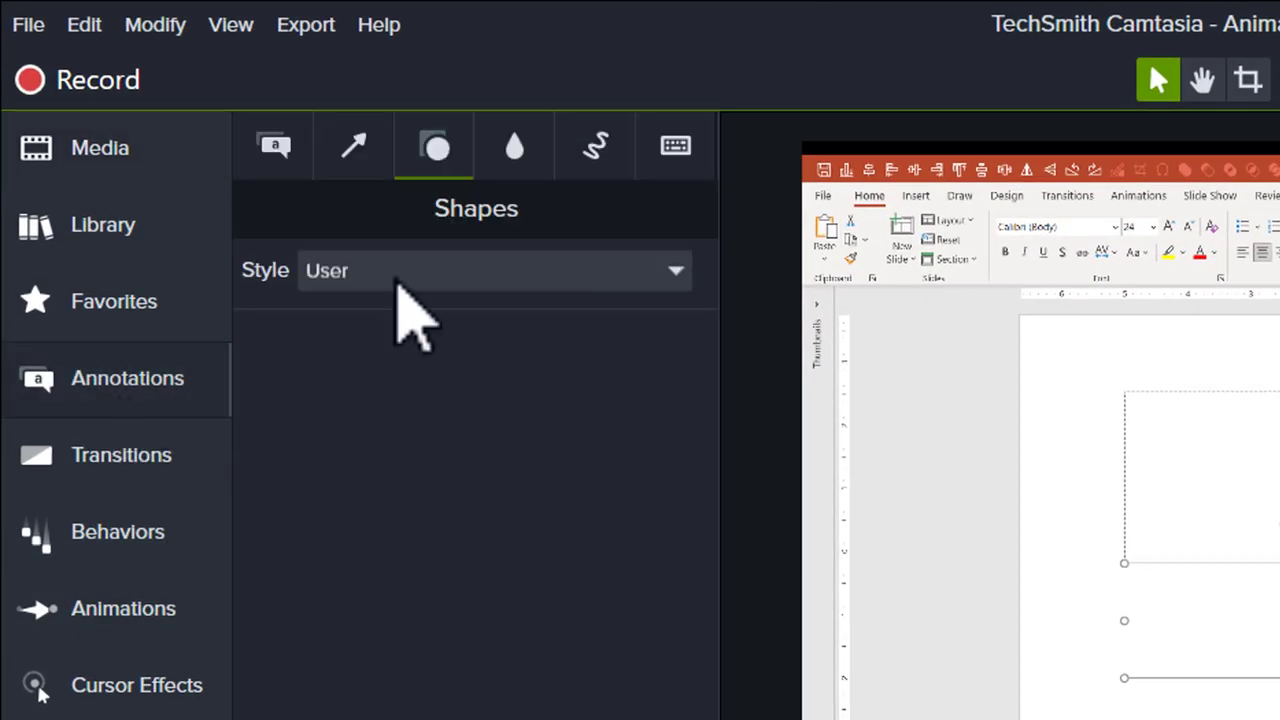
click(516, 150)
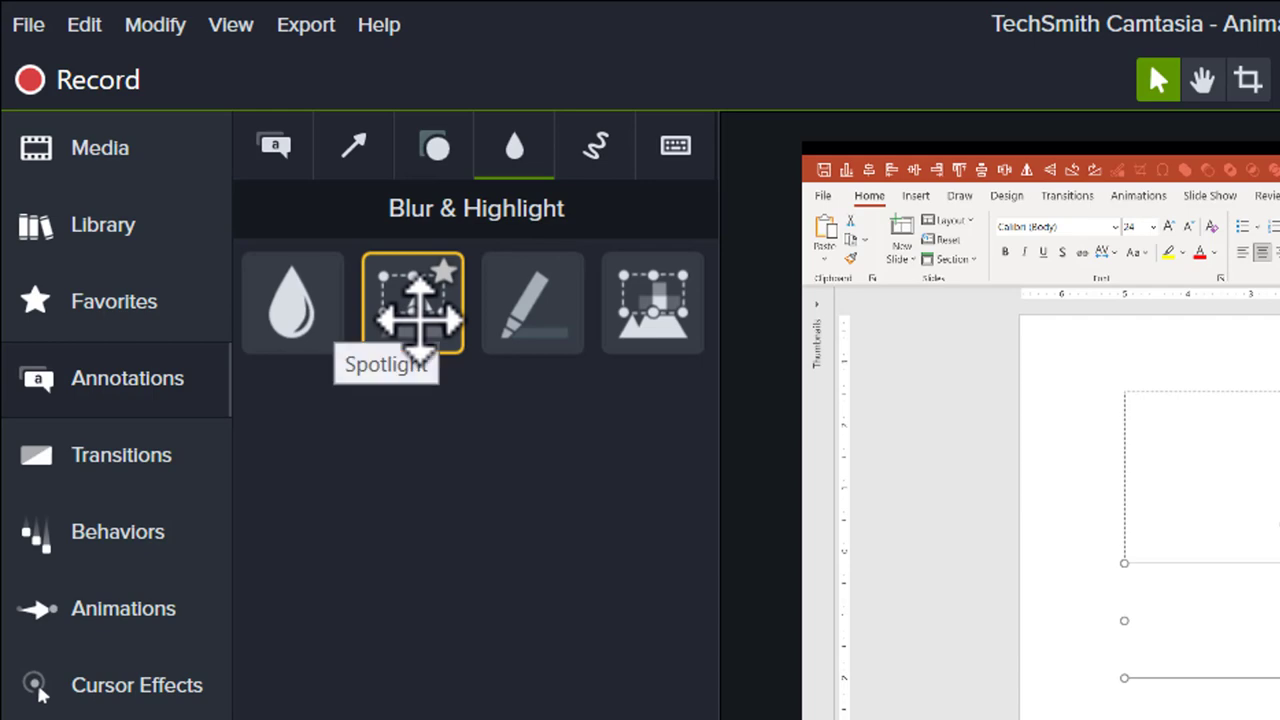
drag(418, 318, 501, 719)
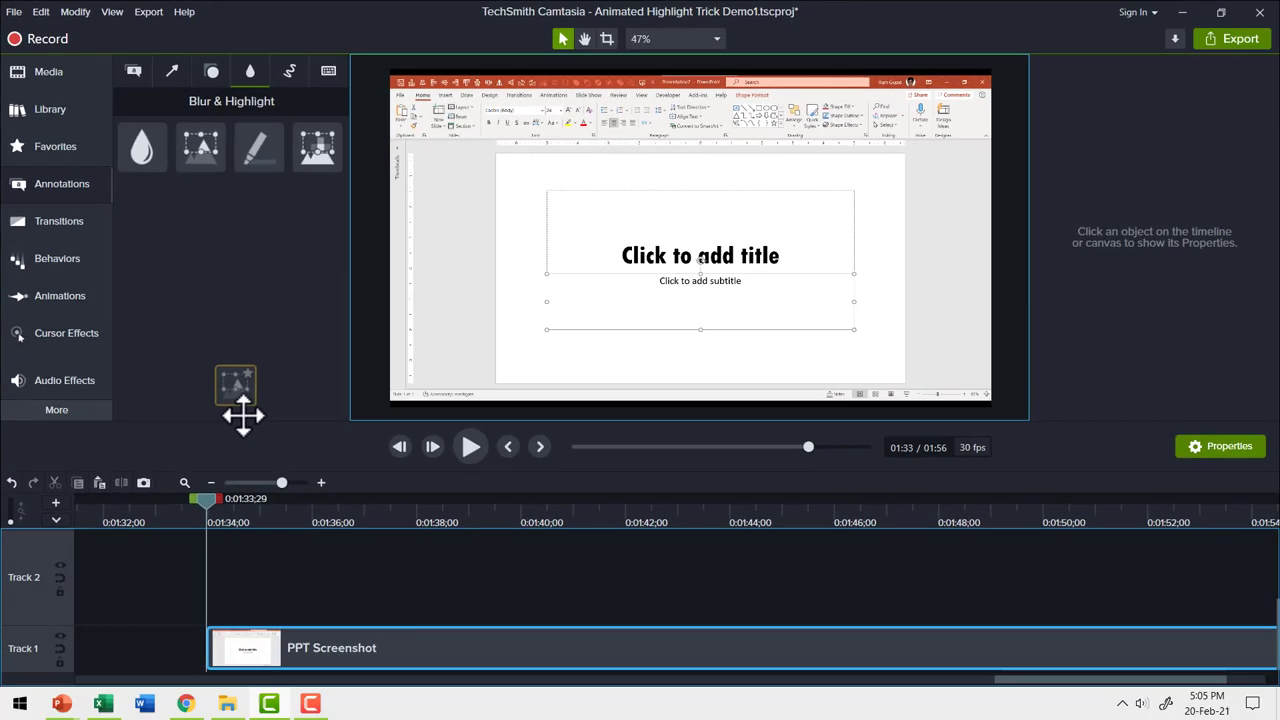
drag(242, 415, 241, 584)
drag(209, 503, 287, 523)
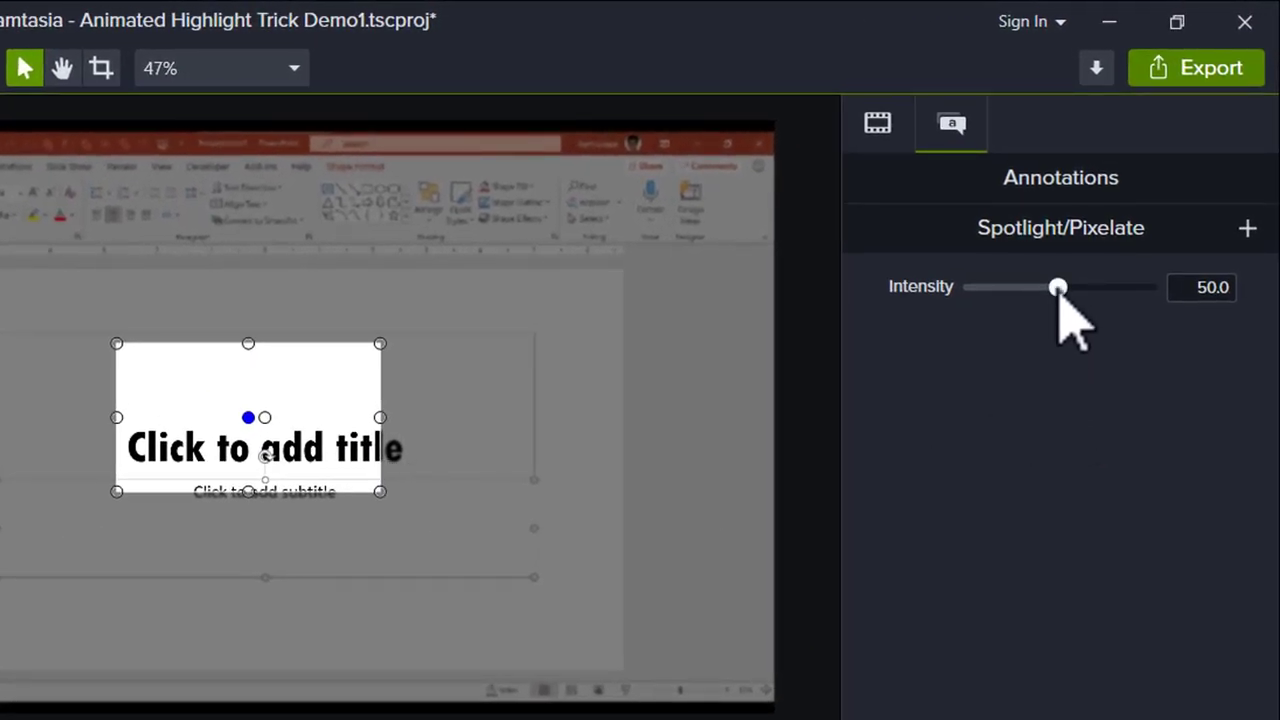
drag(1060, 298, 1119, 300)
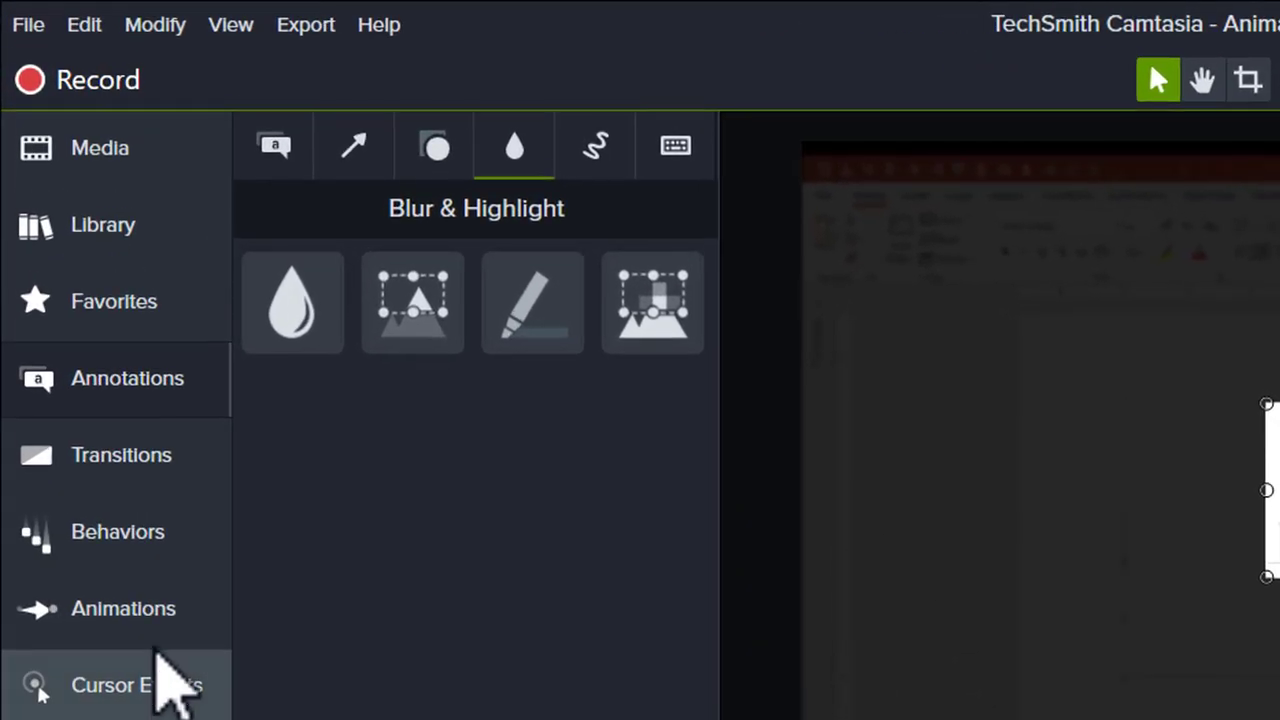
Apply the Custom animation preset to the Spotlight clip and return the playhead to 01:34;19
click(147, 622)
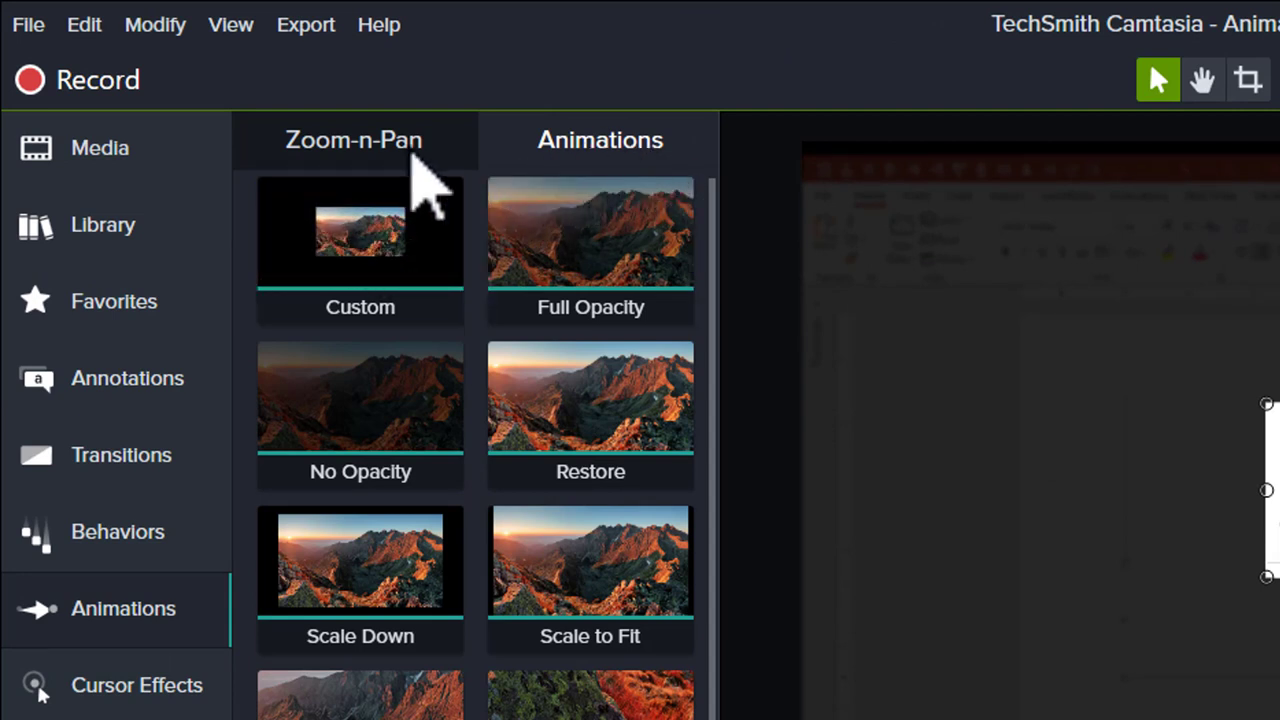
click(410, 158)
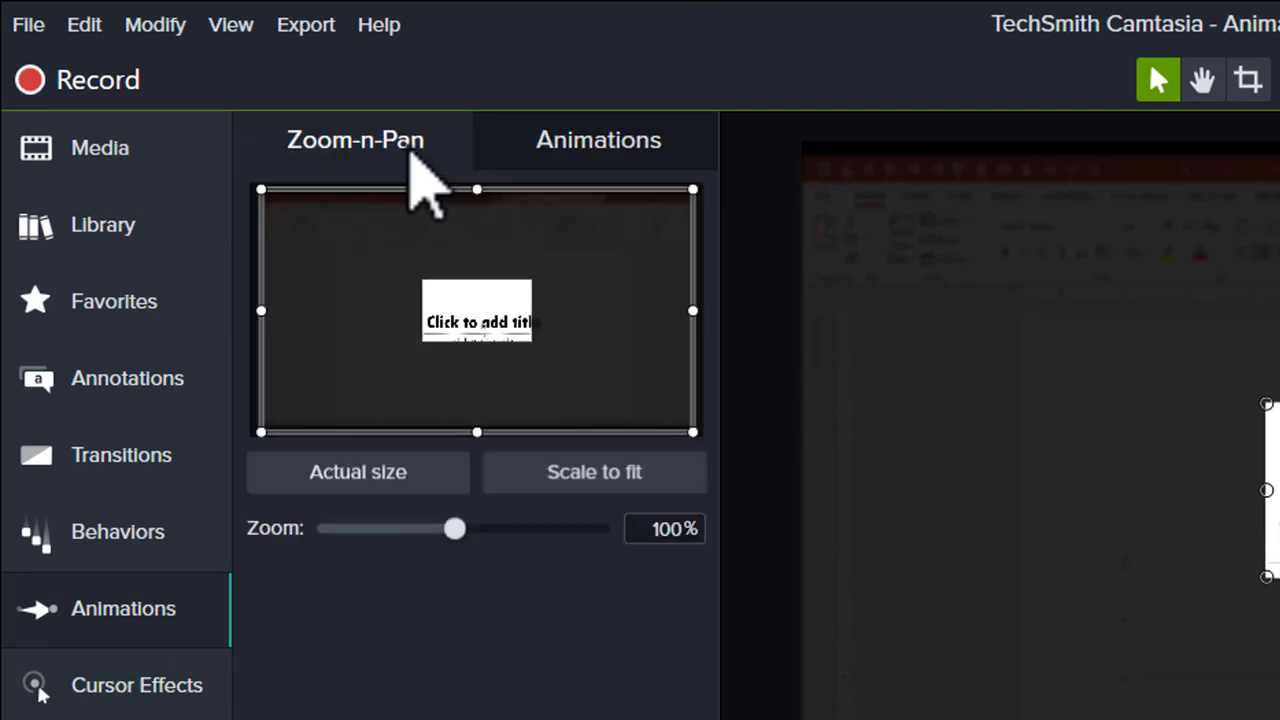
click(598, 158)
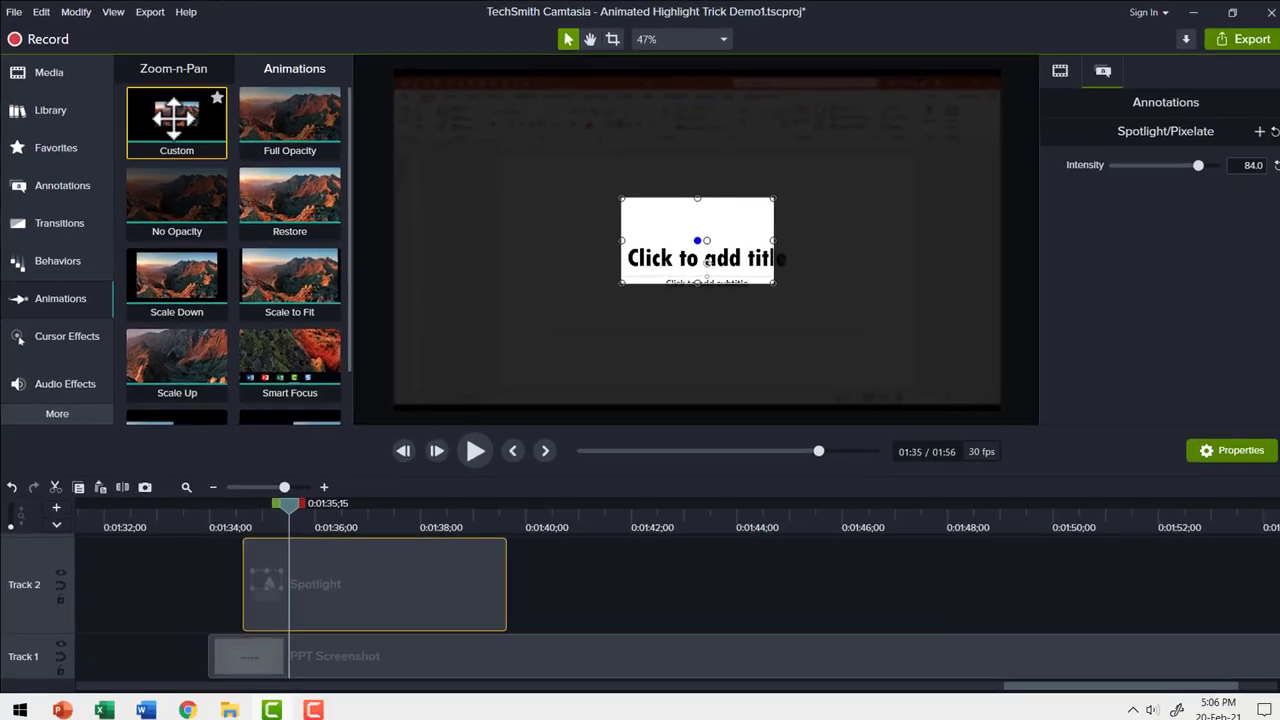
drag(372, 290, 432, 572)
drag(209, 278, 258, 584)
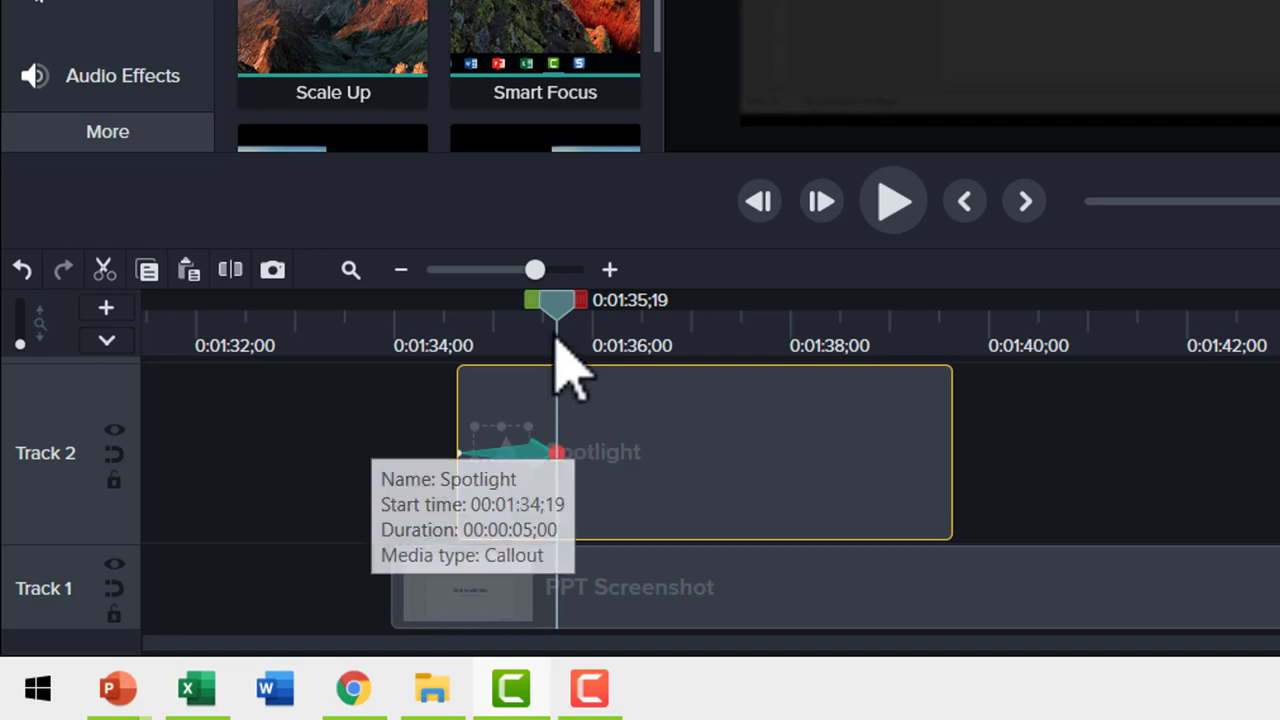
drag(557, 305, 448, 350)
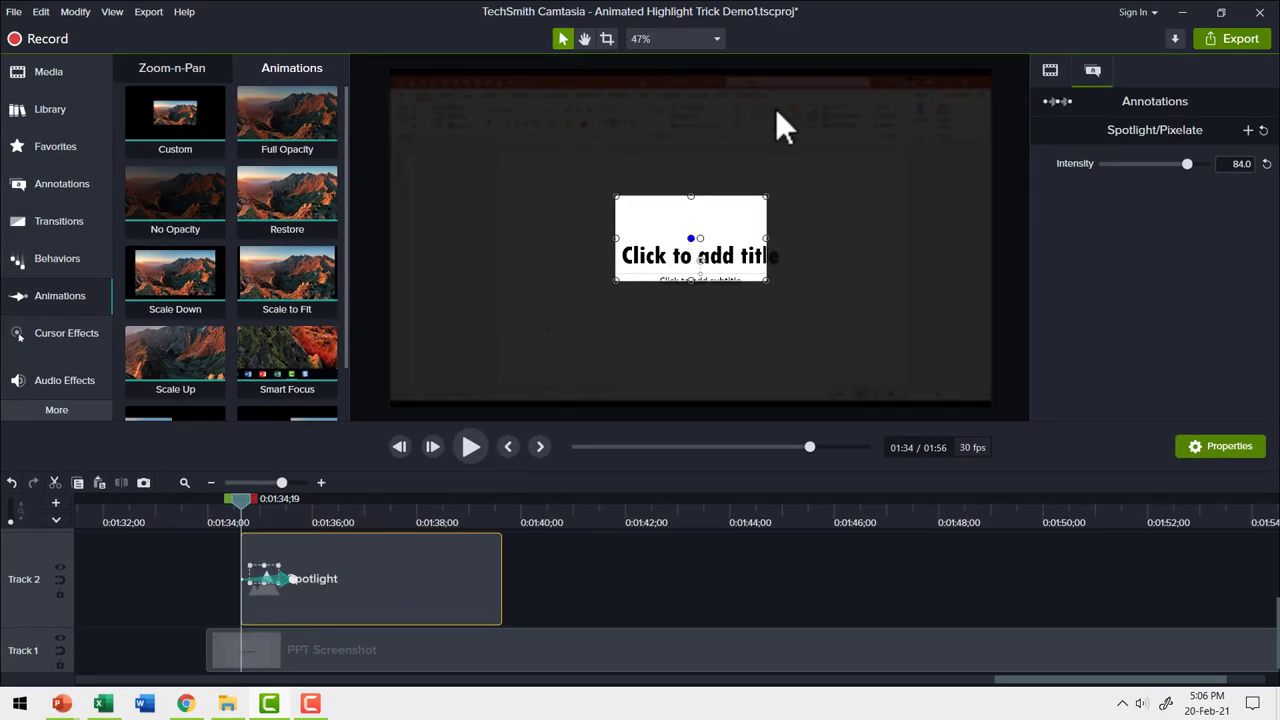
Size the spotlight to fill the slide at 01:34;19 and narrow it to the ribbon strip by 01:35;19
mouse_move(689, 237)
mouse_down()
mouse_move(551, 220)
mouse_move(420, 138)
mouse_move(423, 119)
mouse_up()
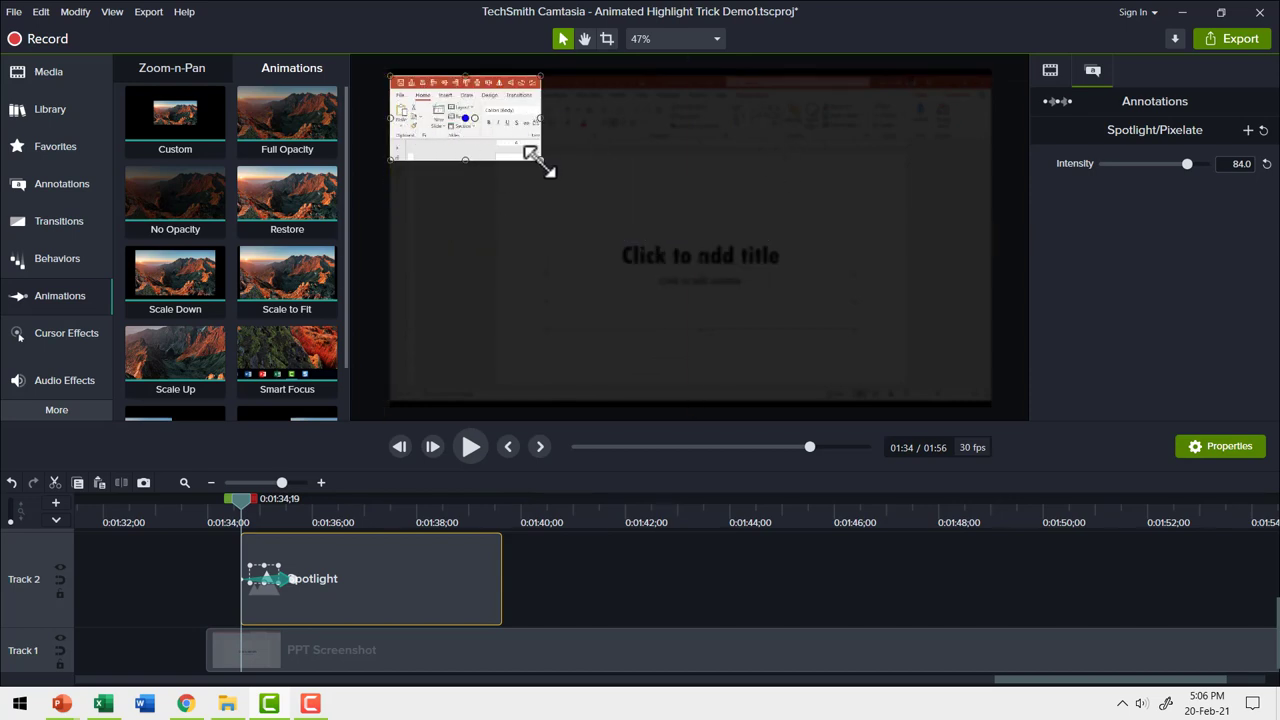
drag(540, 160, 991, 401)
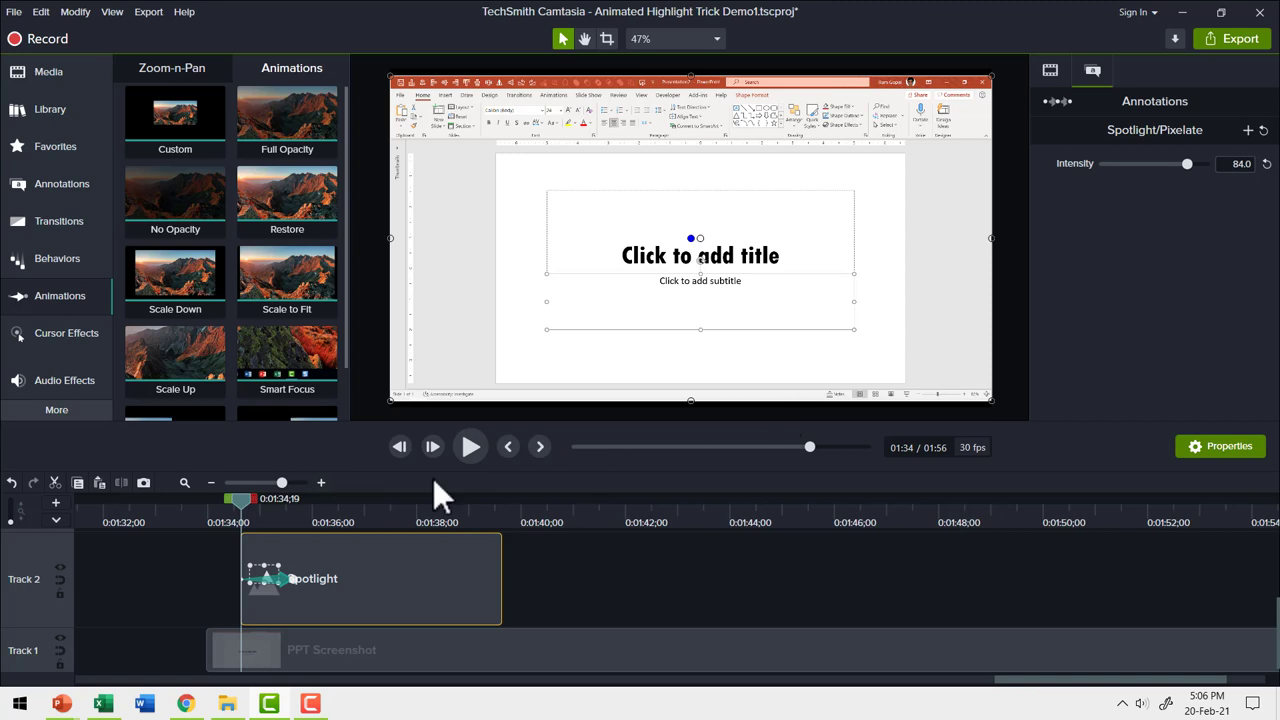
drag(242, 503, 293, 512)
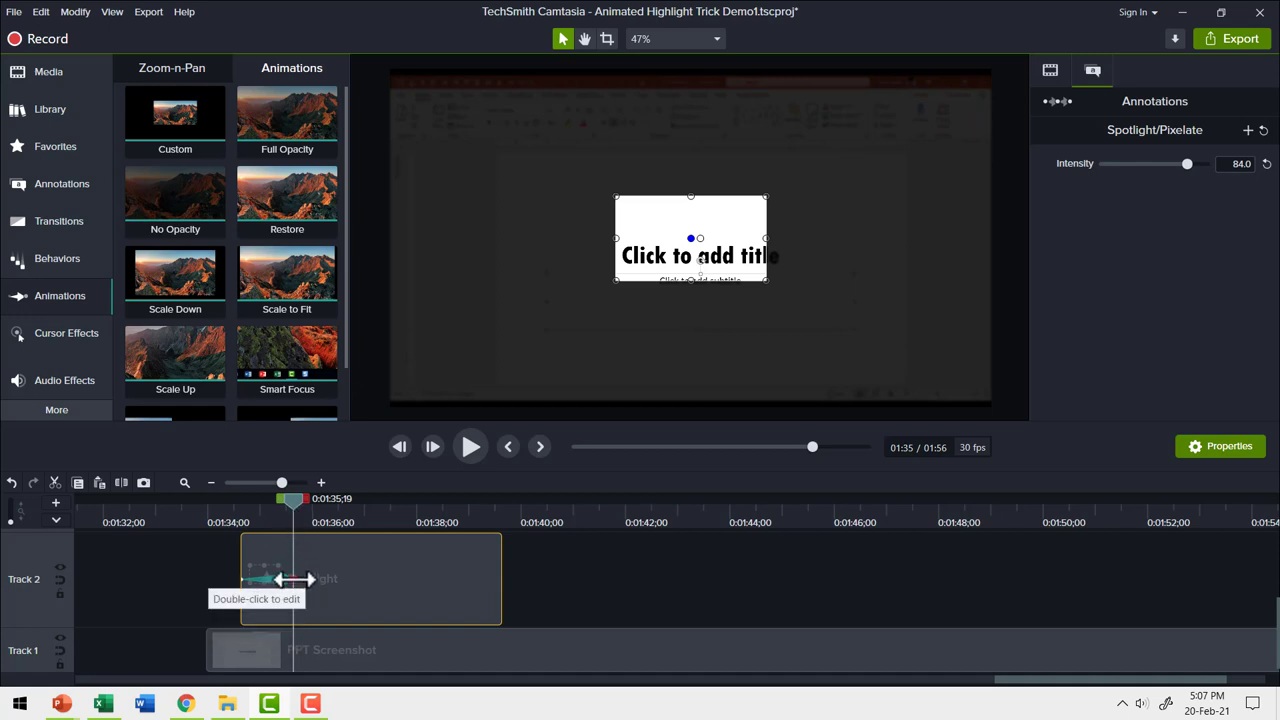
drag(623, 226, 409, 114)
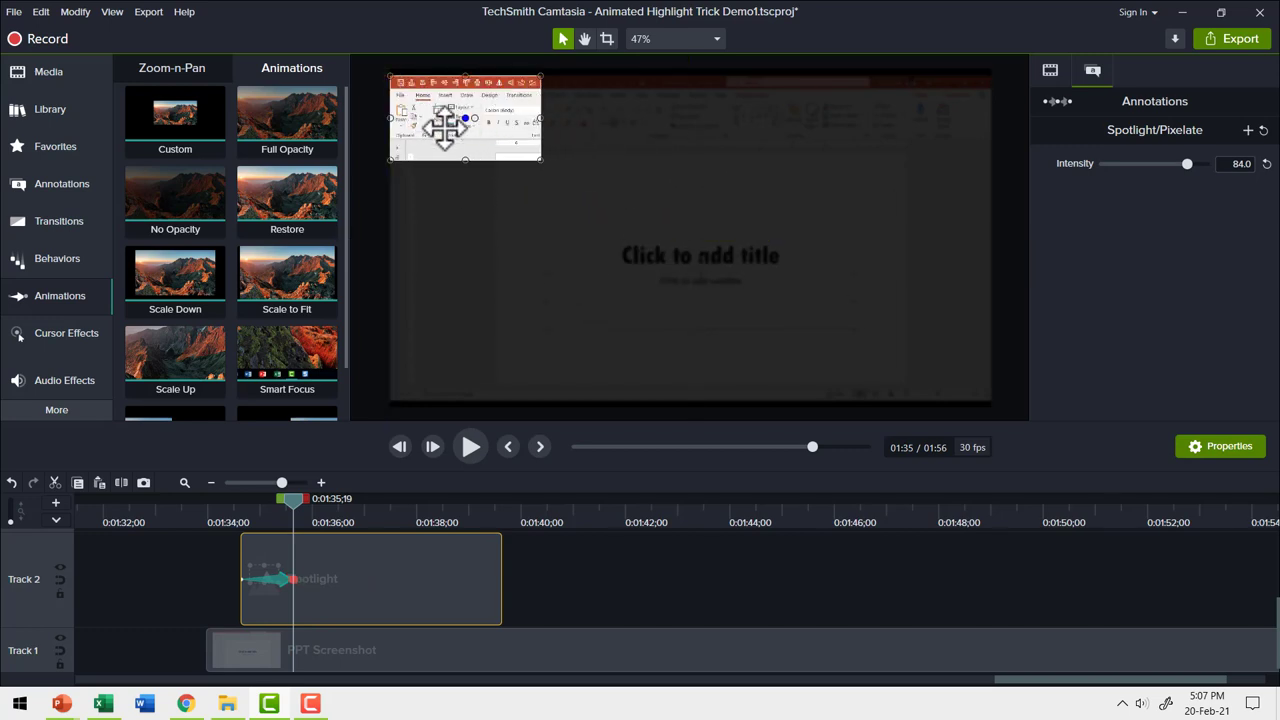
drag(466, 160, 466, 141)
drag(542, 112, 991, 121)
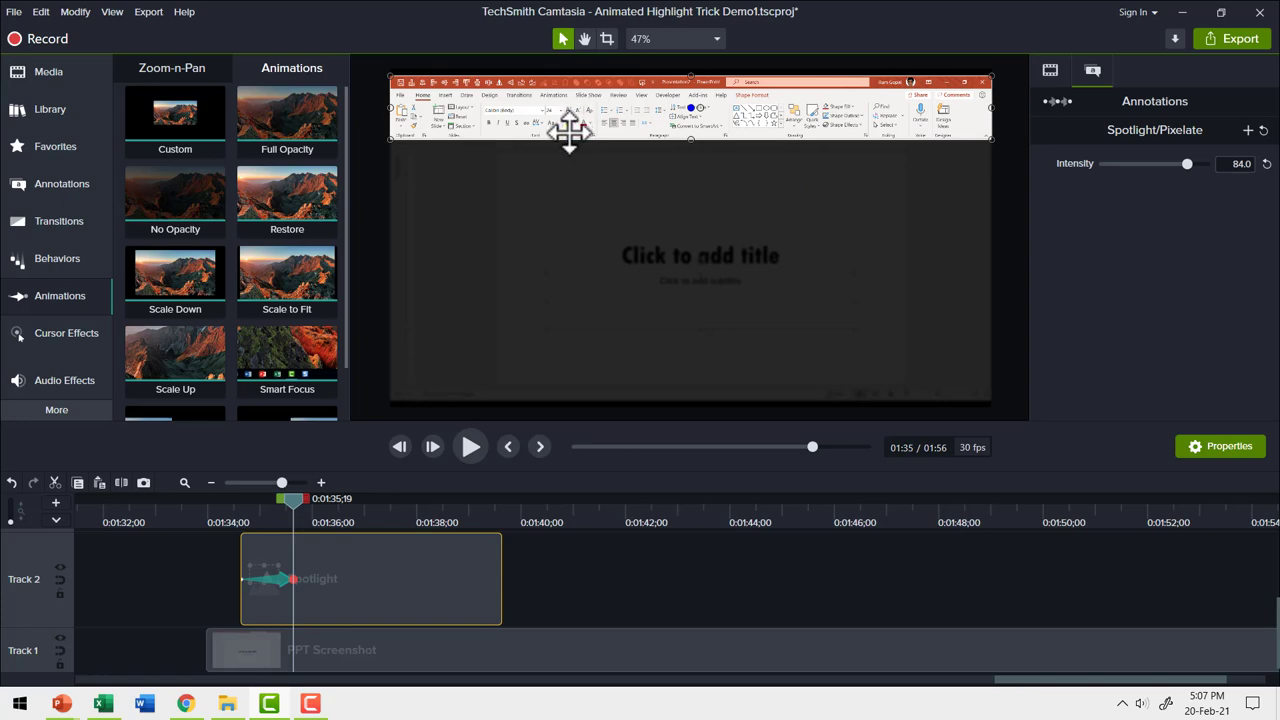
click(62, 183)
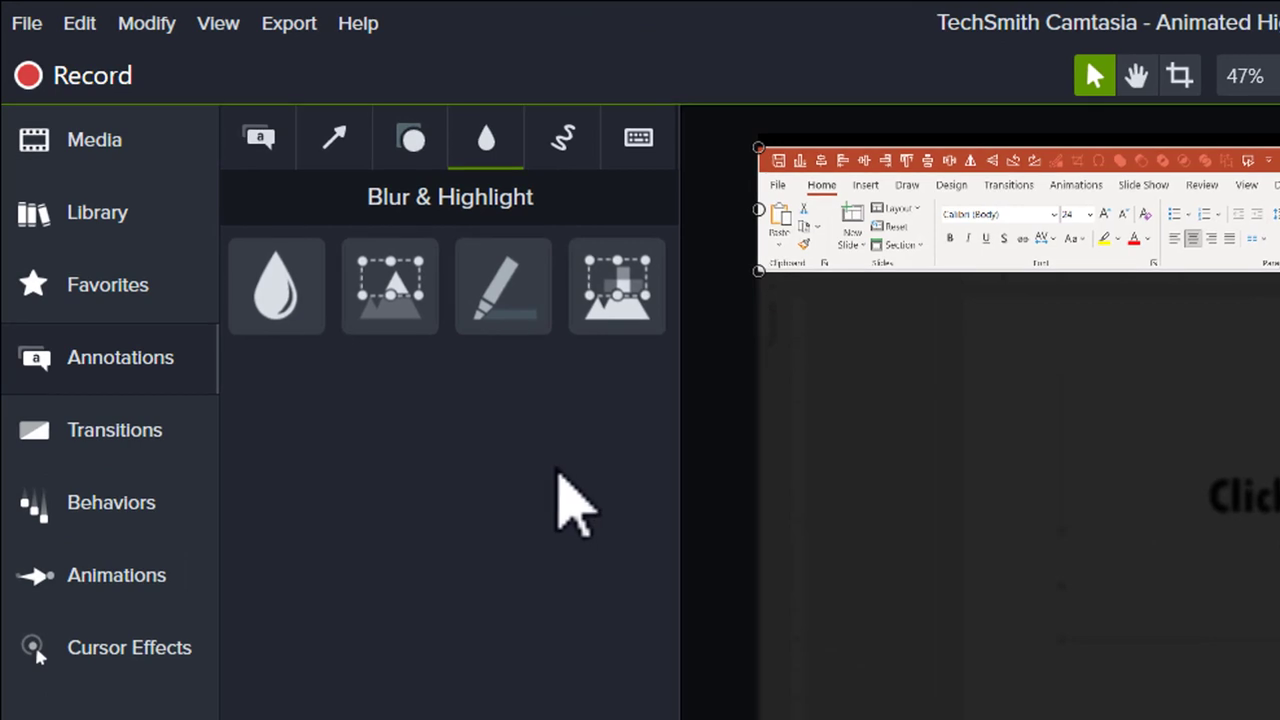
Add a red speech-bubble callout to the slide and replace its placeholder text with 'PowerPoint Ribbon'
click(263, 142)
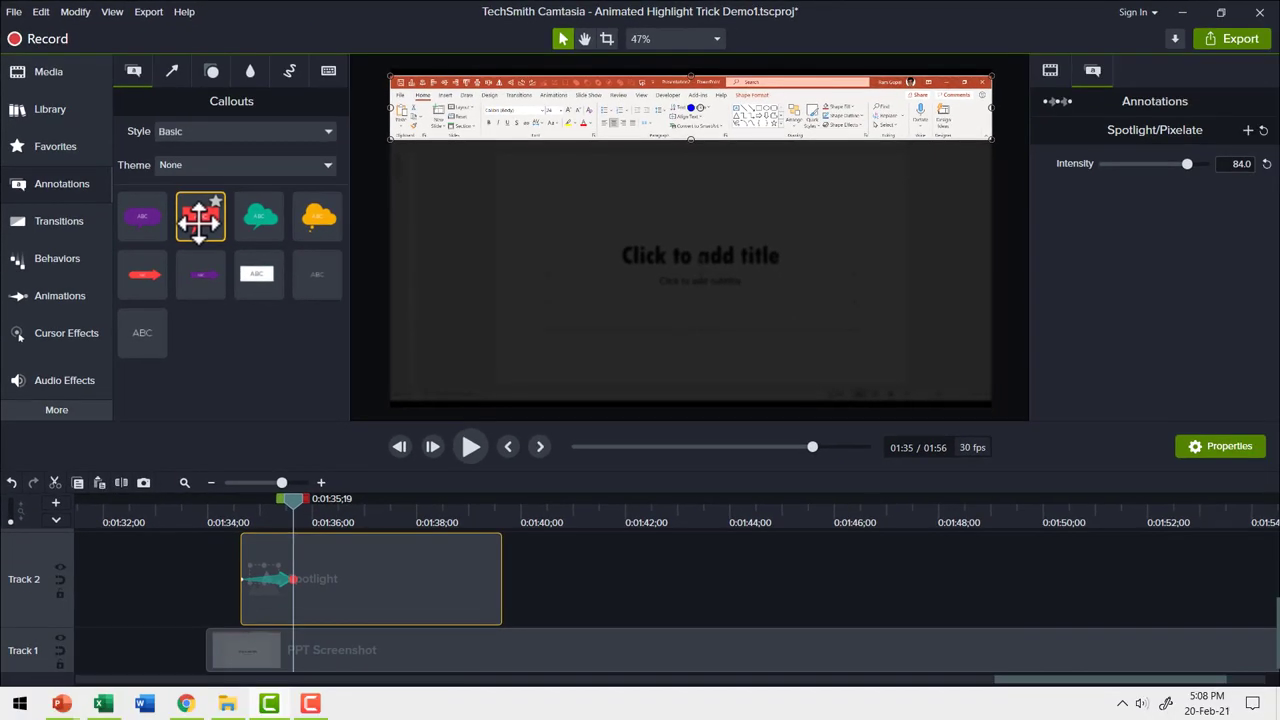
drag(200, 218, 509, 216)
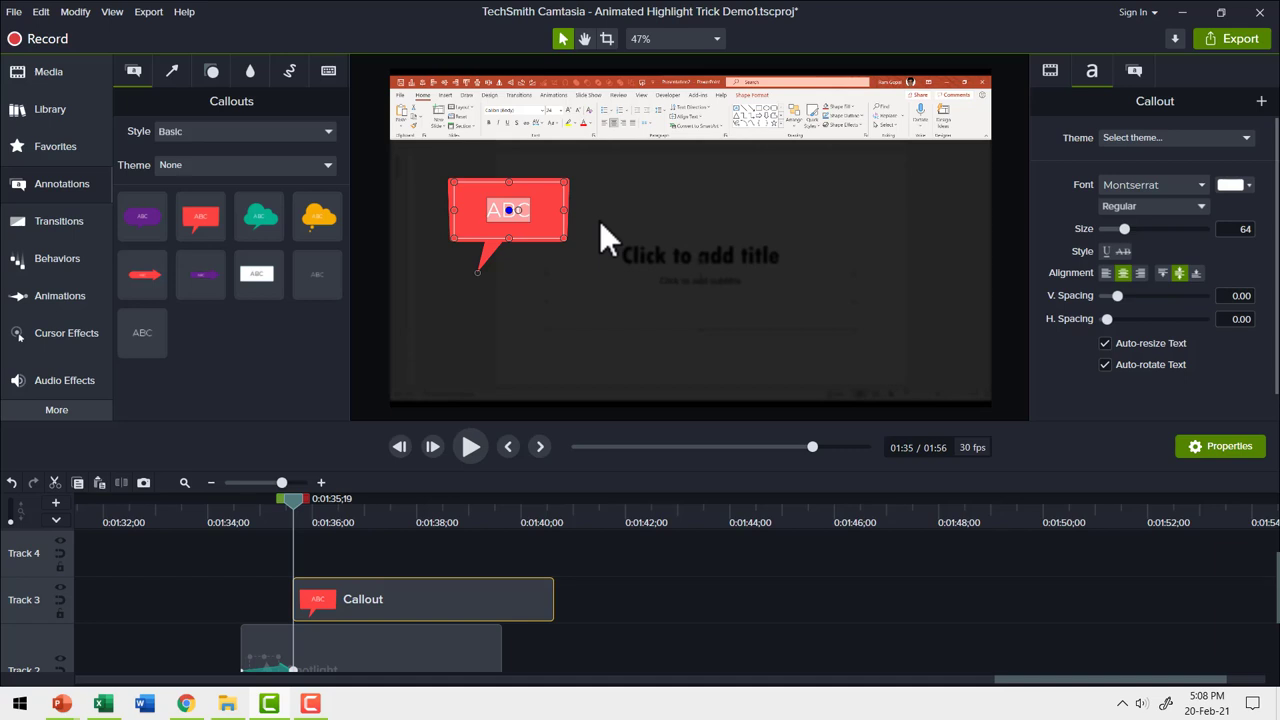
key(BackSpace)
text(P)
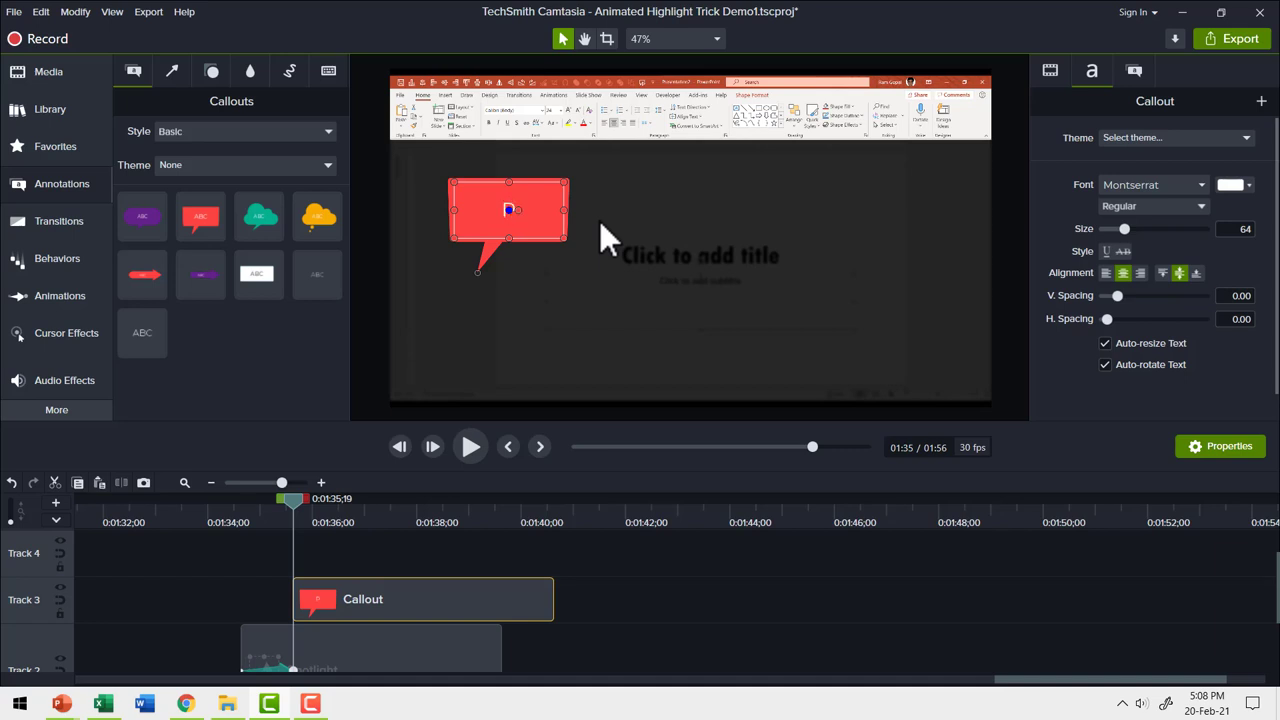
text(OwerPoint Ribb)
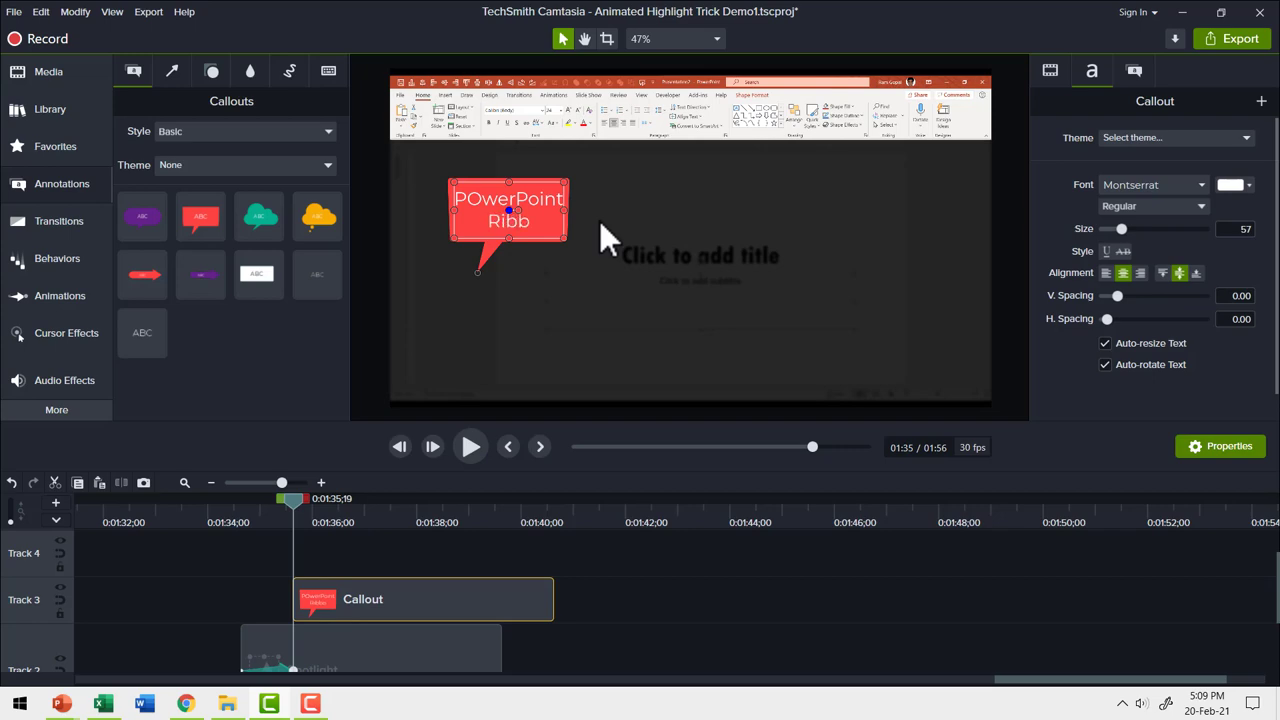
text(on)
Set the callout text to Tw Cen MT Condensed Extra Bold, enlarge it, and aim the tail at the ribbon
key(ctrl+a)
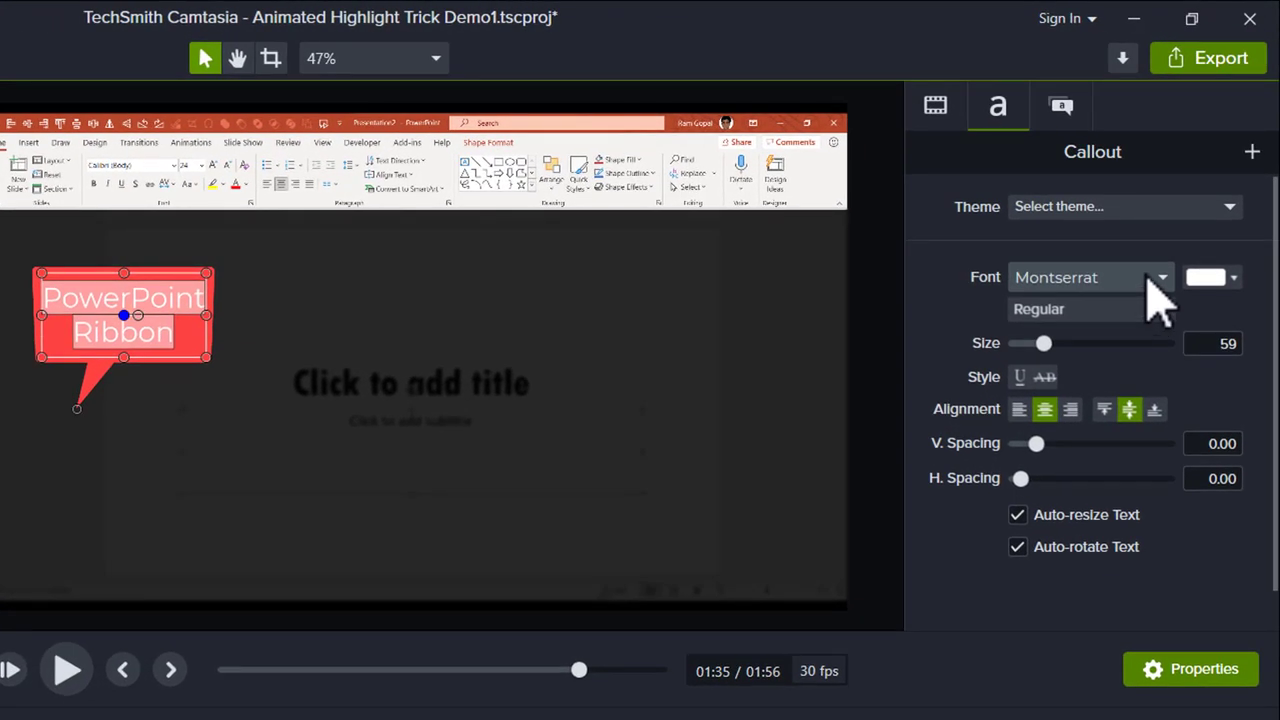
click(1158, 278)
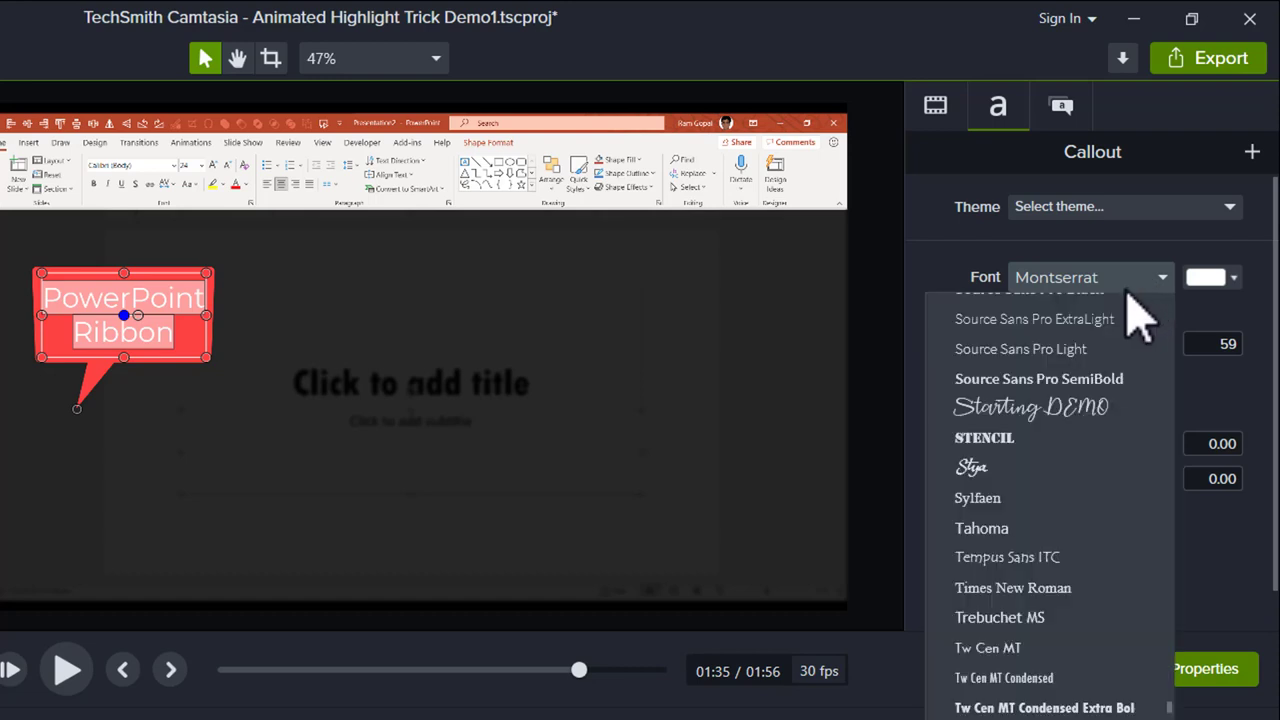
scroll(1035, 700, up, 1)
scroll(1035, 710, down, 1)
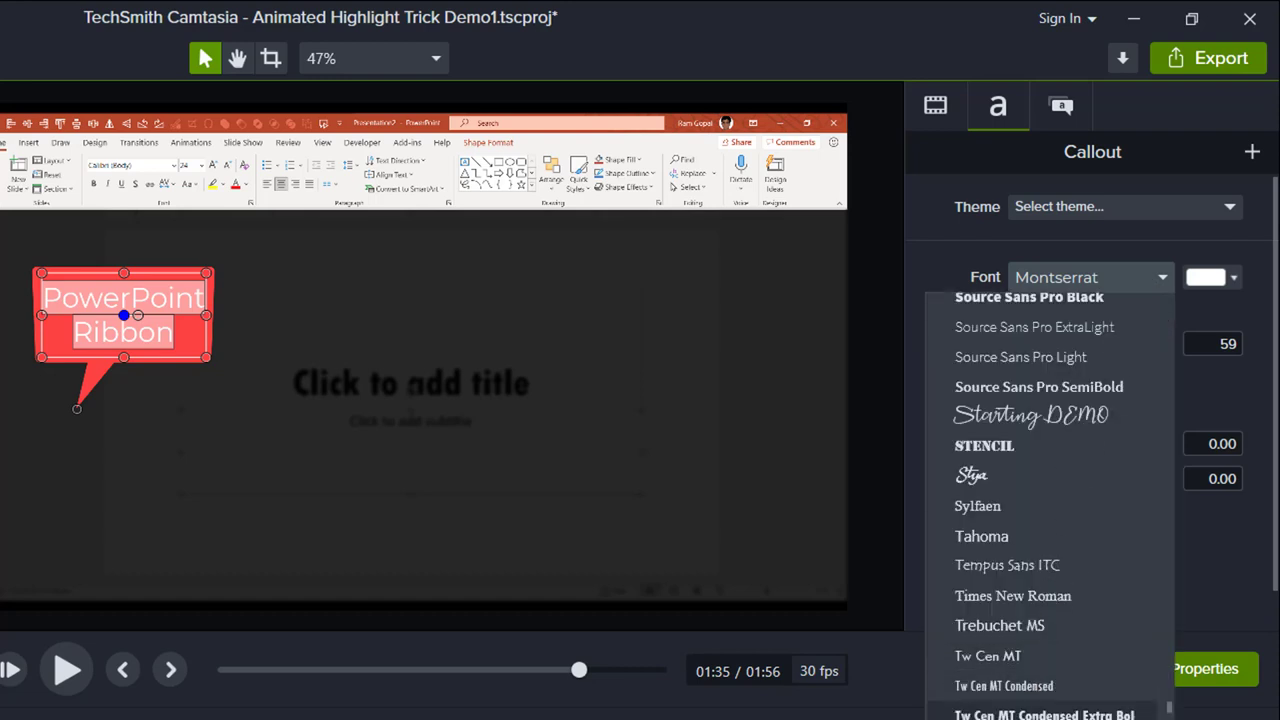
click(1040, 714)
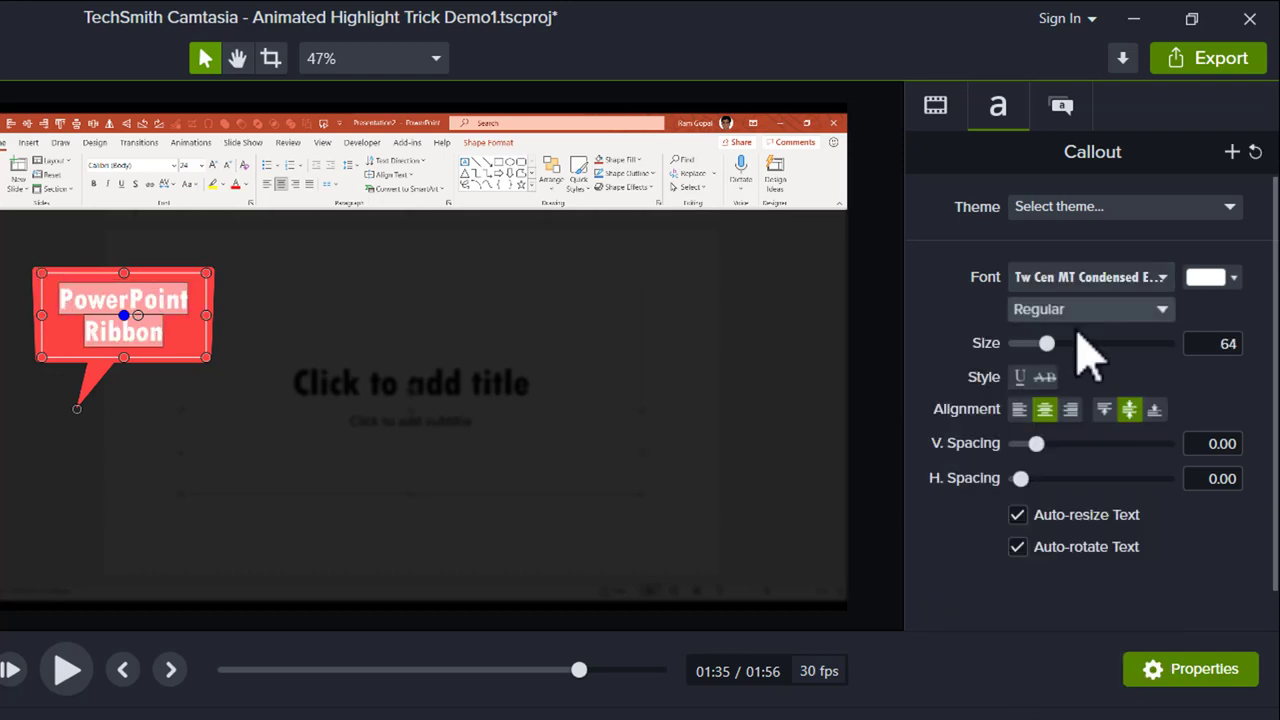
drag(1047, 343, 1058, 345)
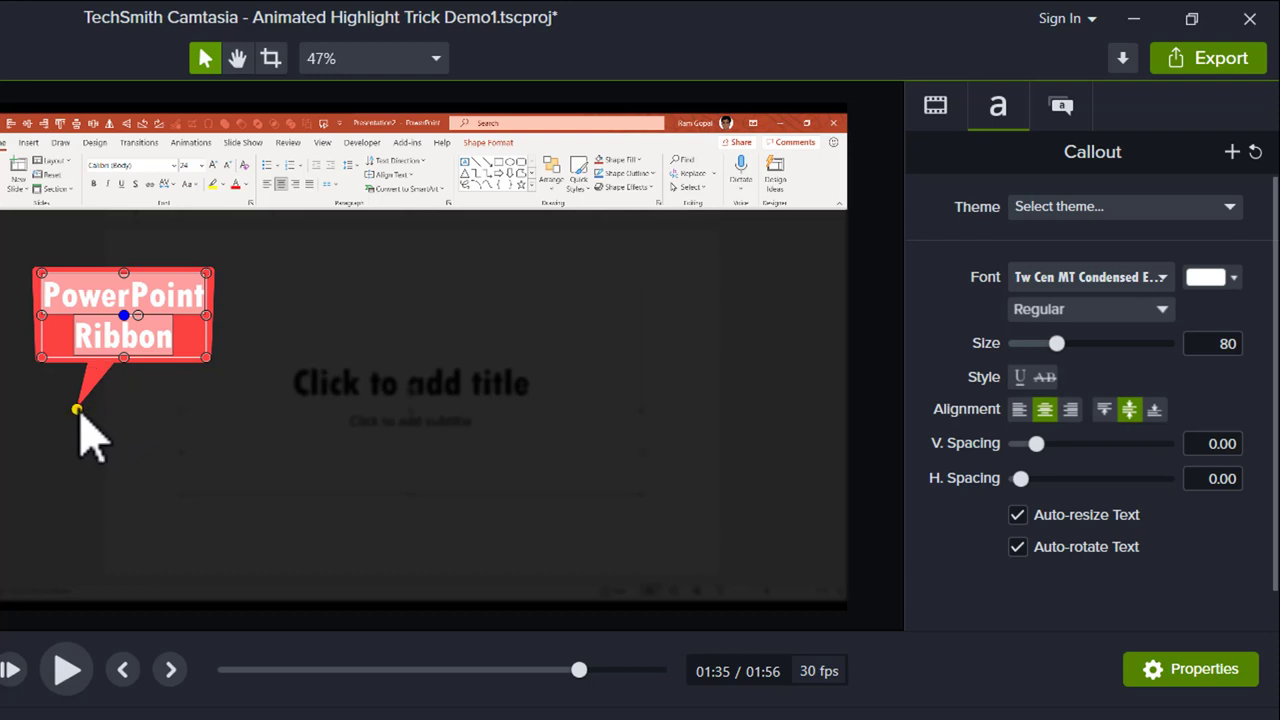
drag(77, 409, 196, 209)
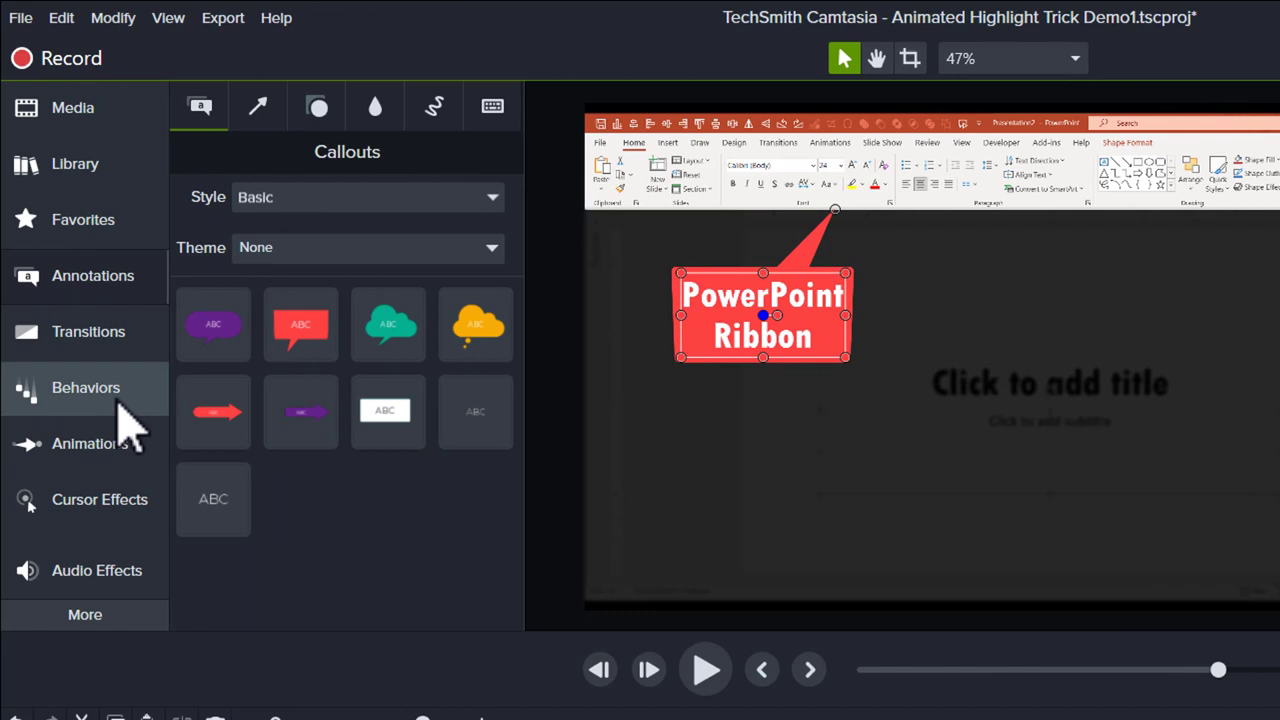
Apply the Pop Up behavior to the callout clip
click(90, 388)
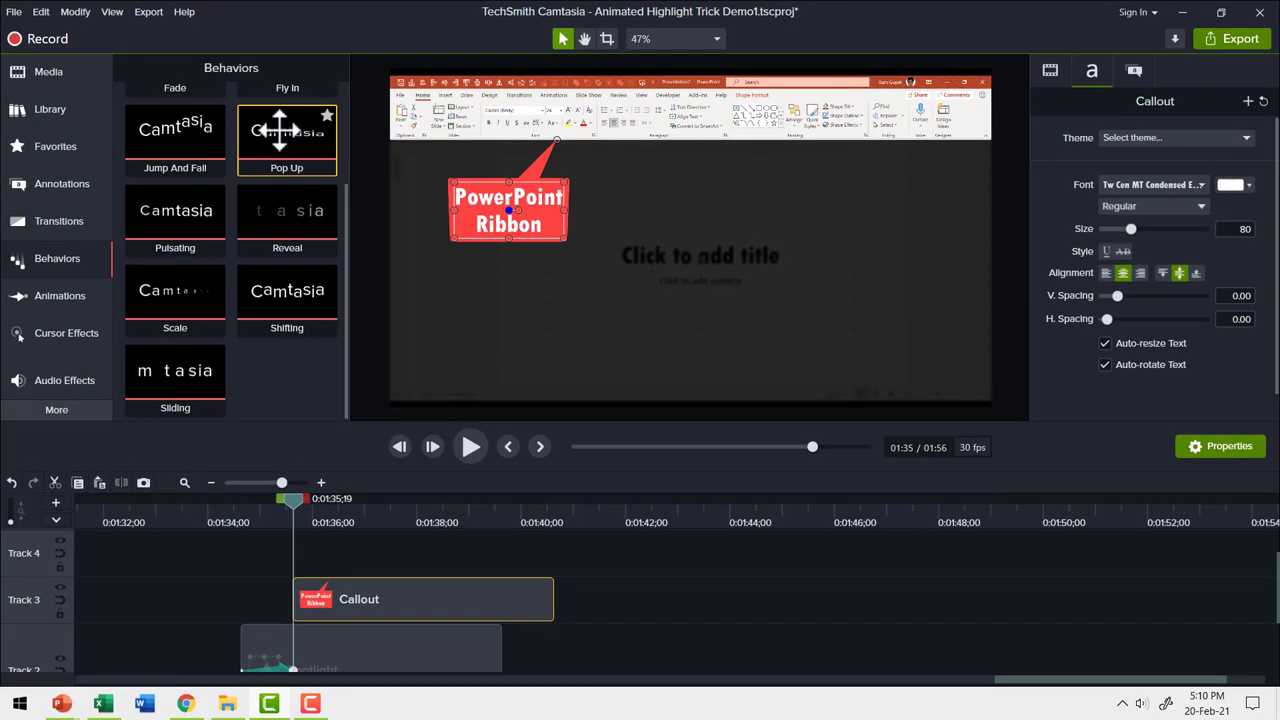
drag(425, 200, 480, 452)
drag(320, 302, 348, 592)
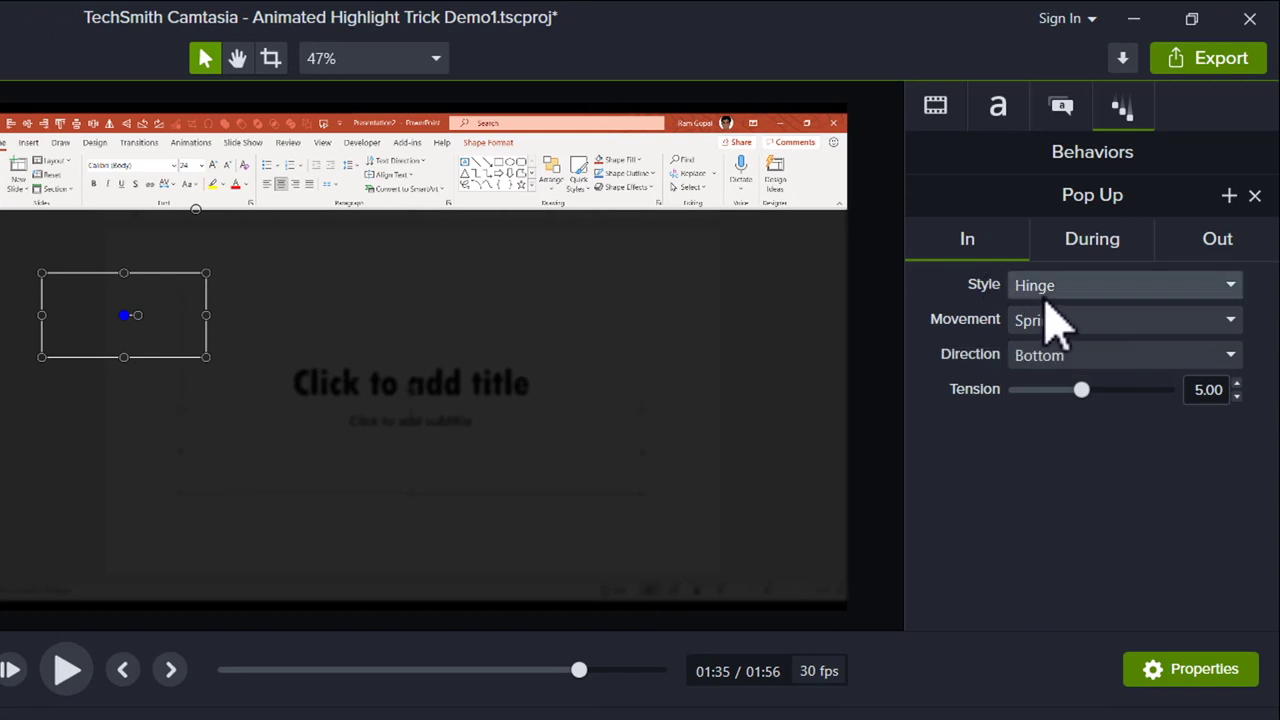
Set the Pop Up behavior's During style to None
click(1088, 242)
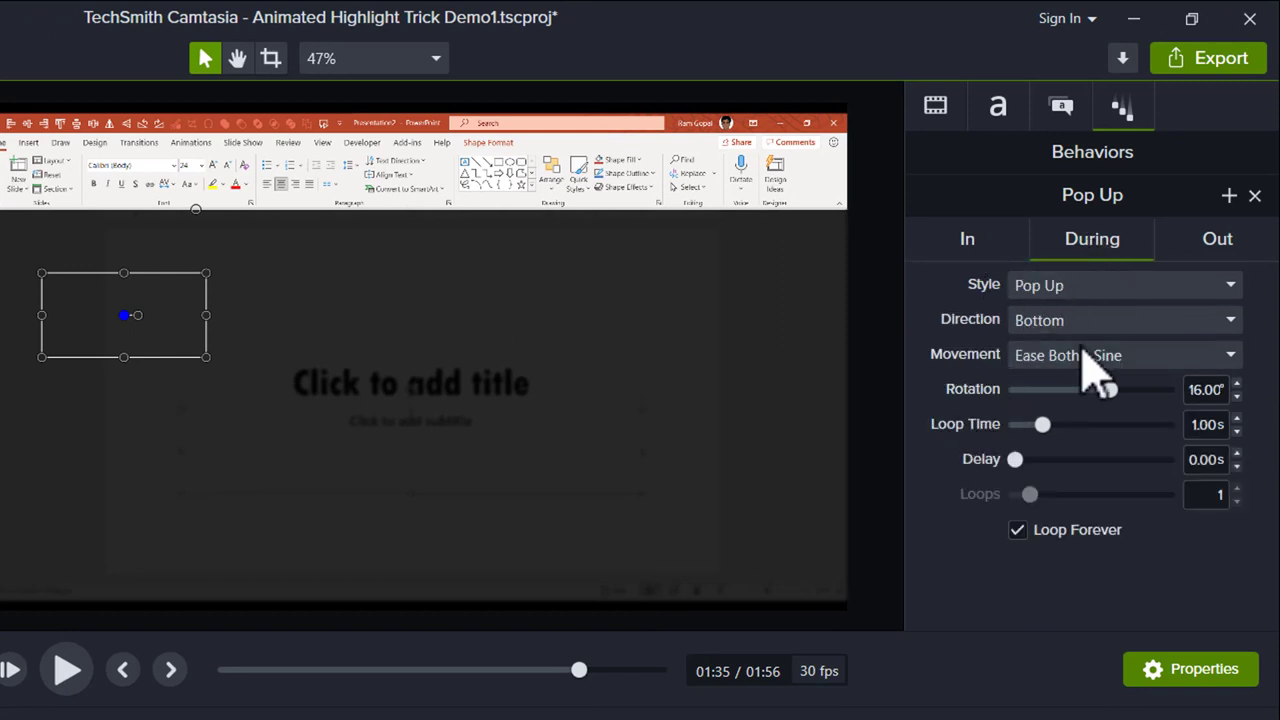
click(1098, 290)
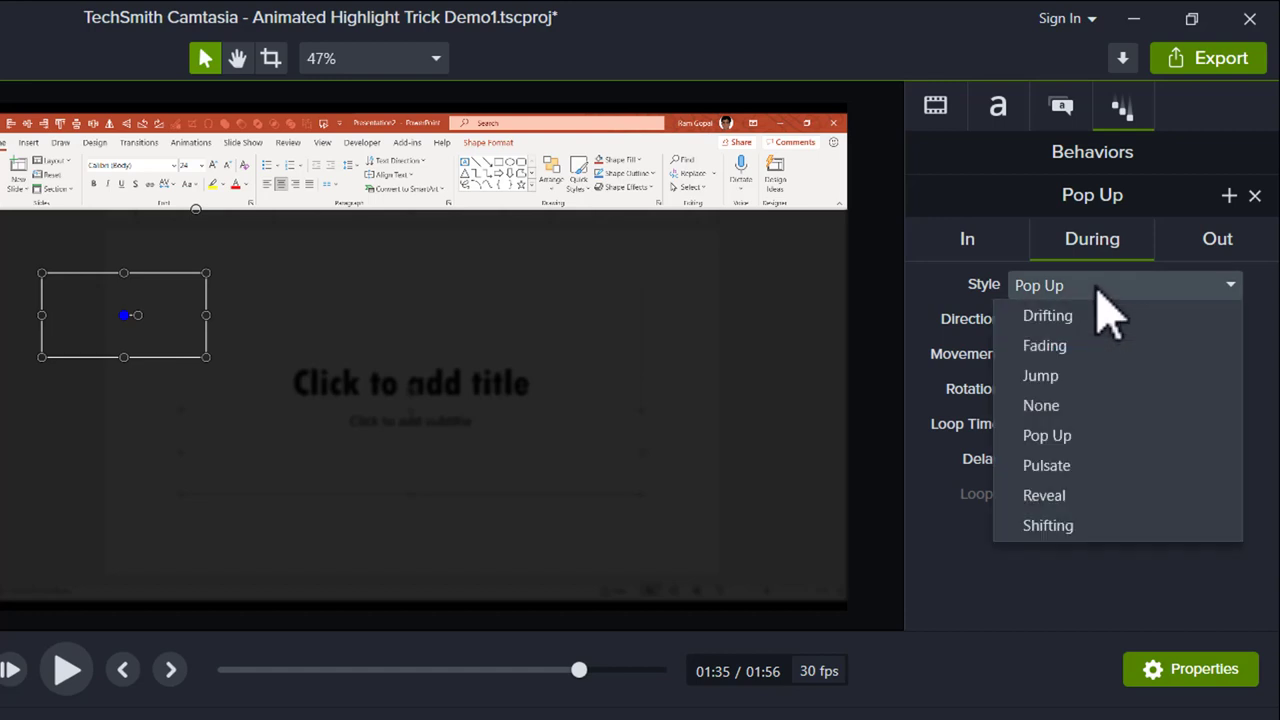
click(1048, 407)
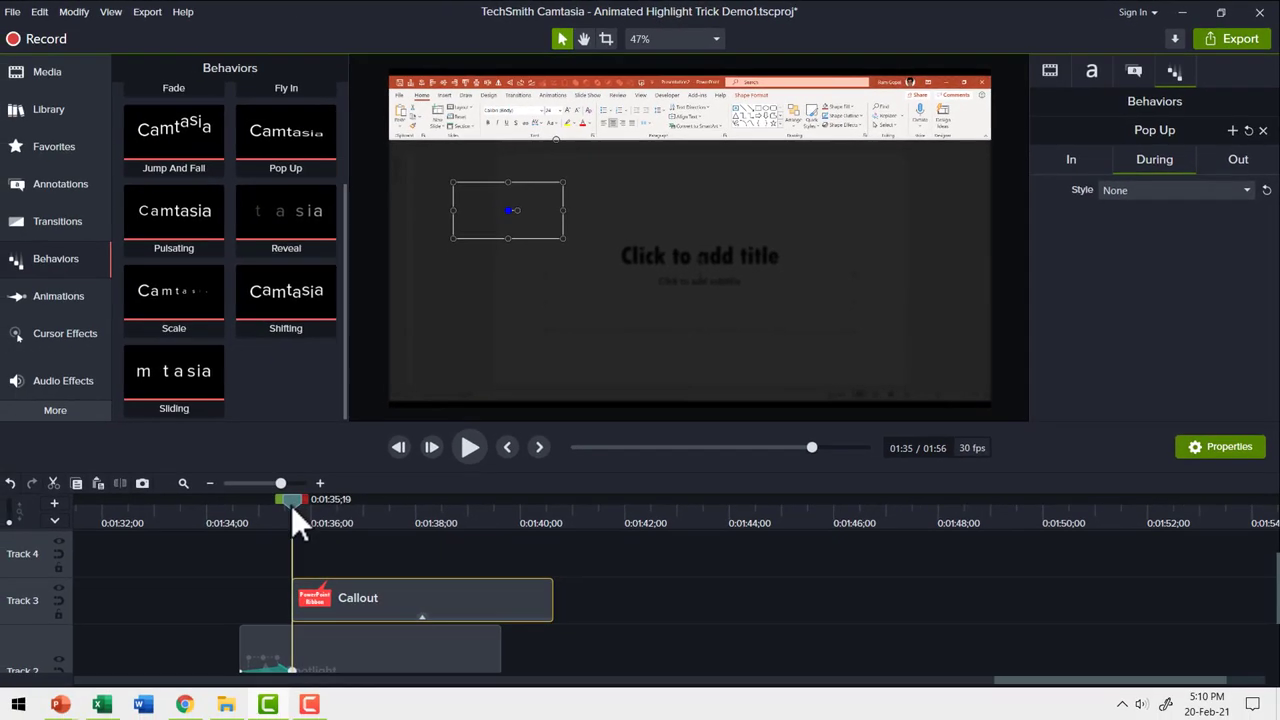
drag(291, 505, 222, 524)
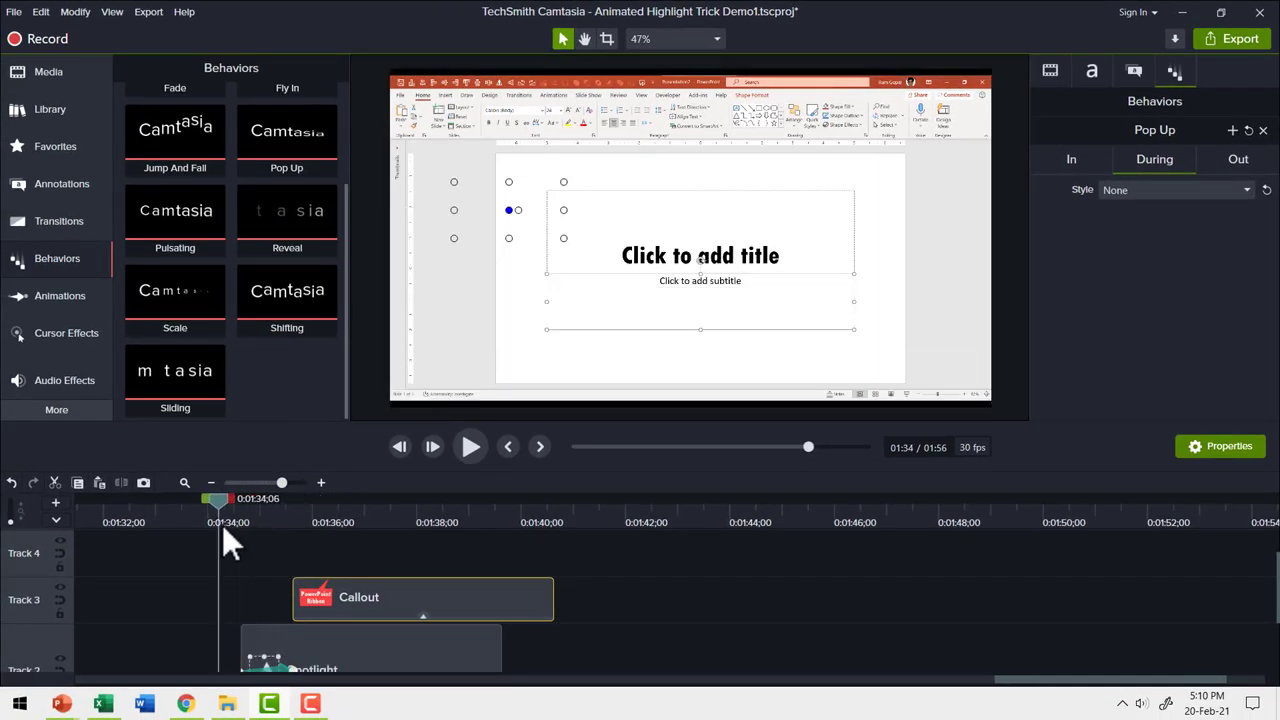
click(473, 449)
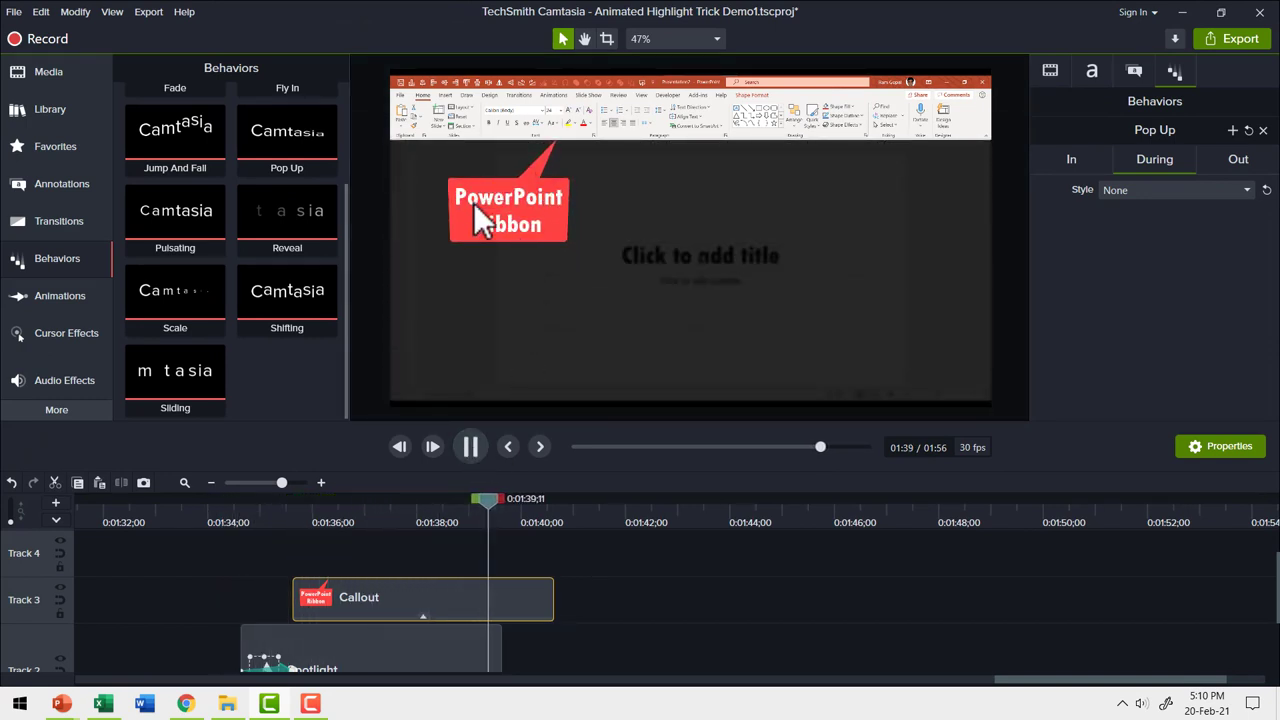
click(469, 449)
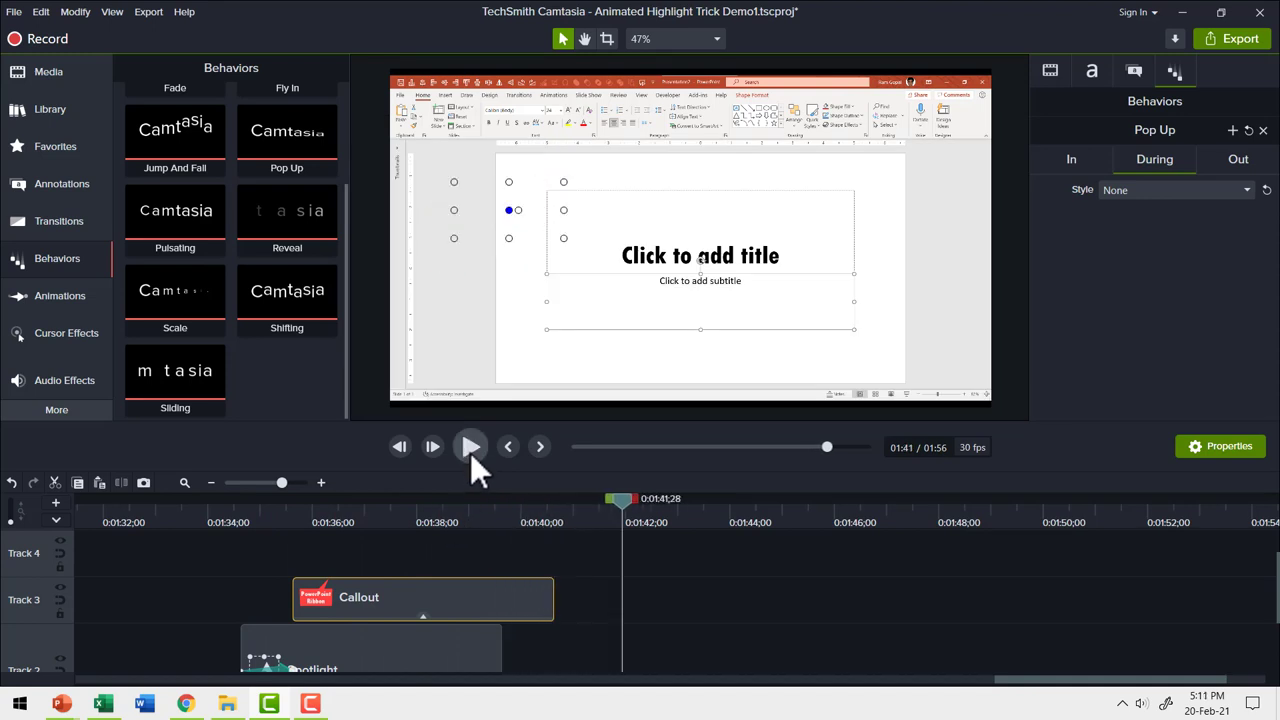
scroll(589, 580, down, 2)
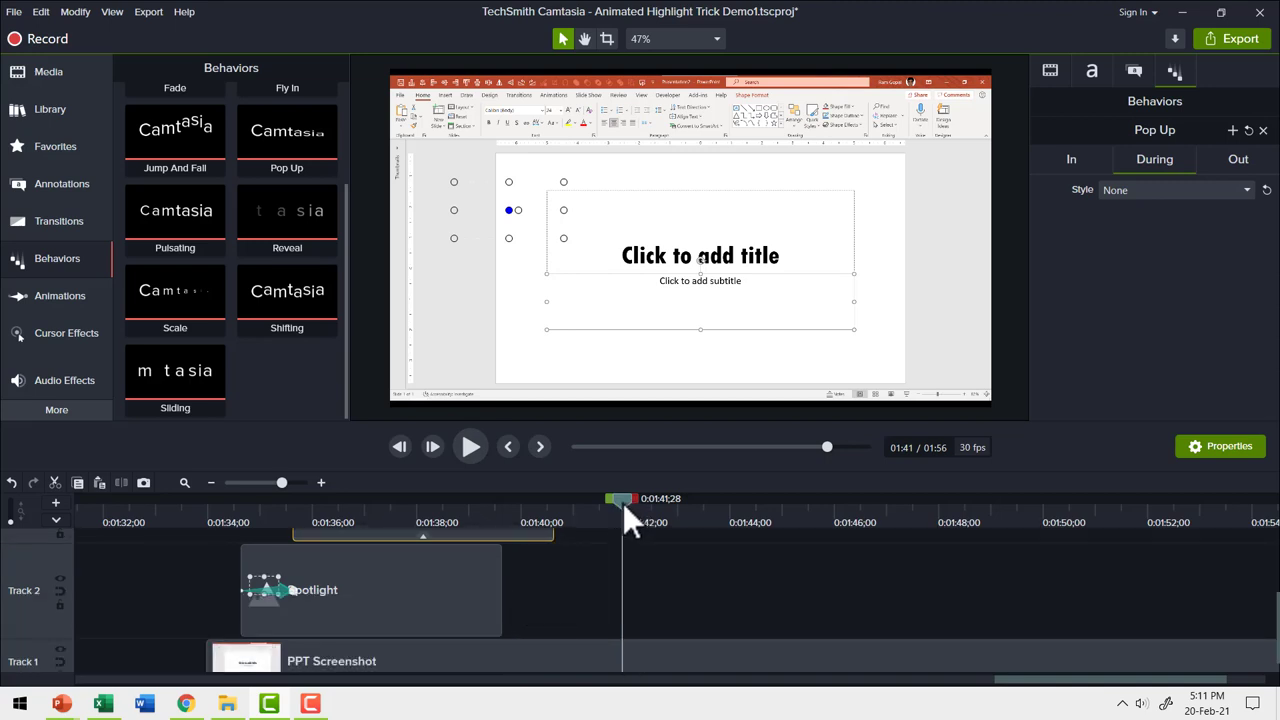
Extend the Spotlight clip well along the timeline and trim the callout clip to end at 01:41;19
drag(494, 594, 640, 589)
scroll(648, 588, up, 2)
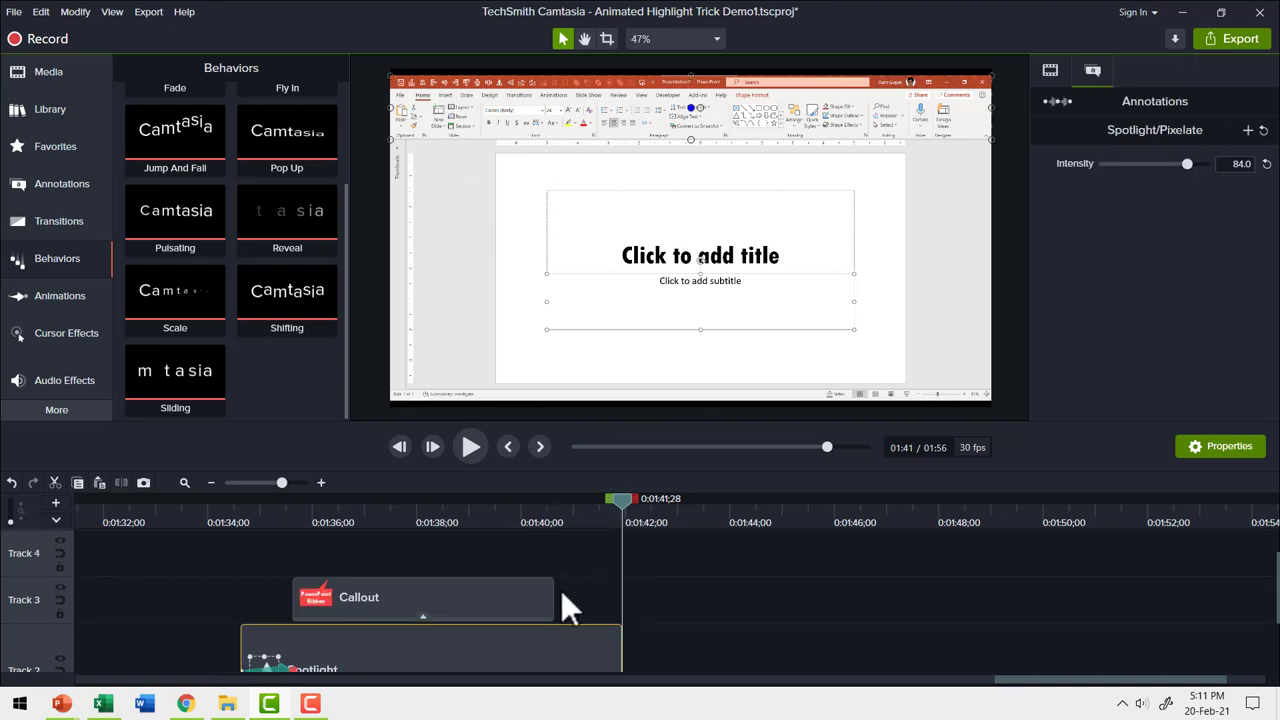
drag(549, 591, 621, 598)
scroll(660, 608, down, 2)
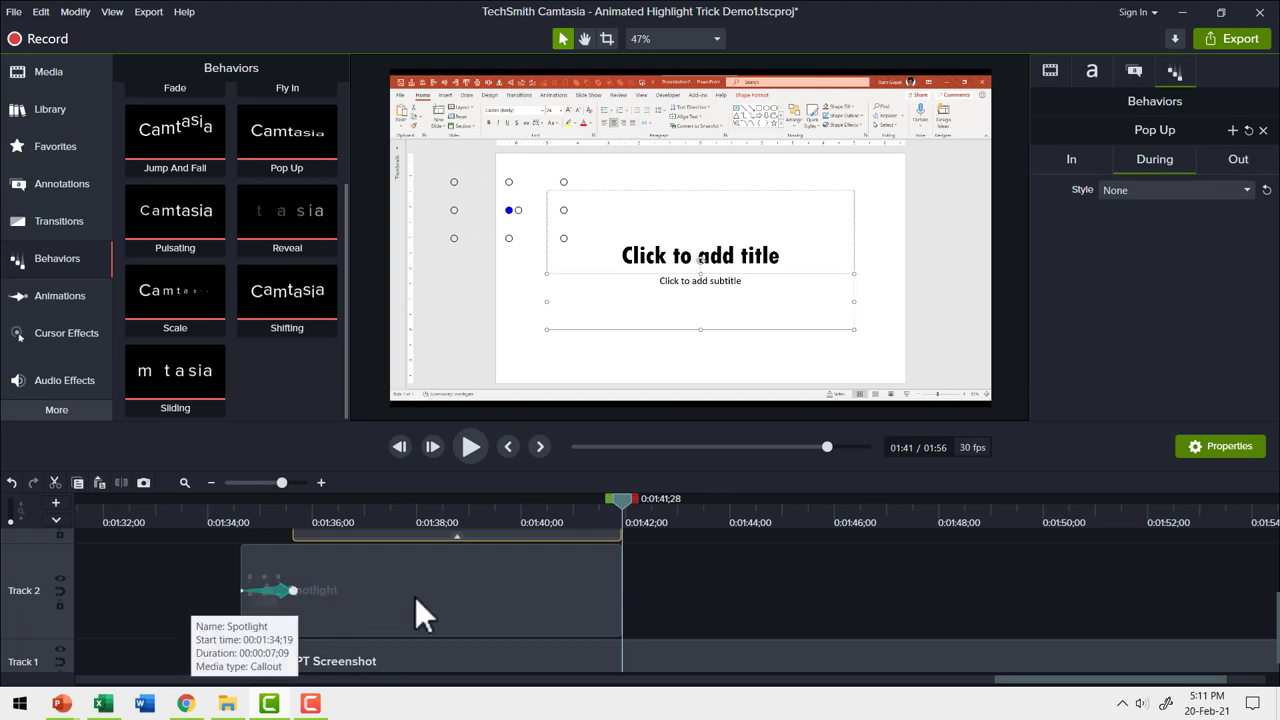
scroll(415, 597, up, 2)
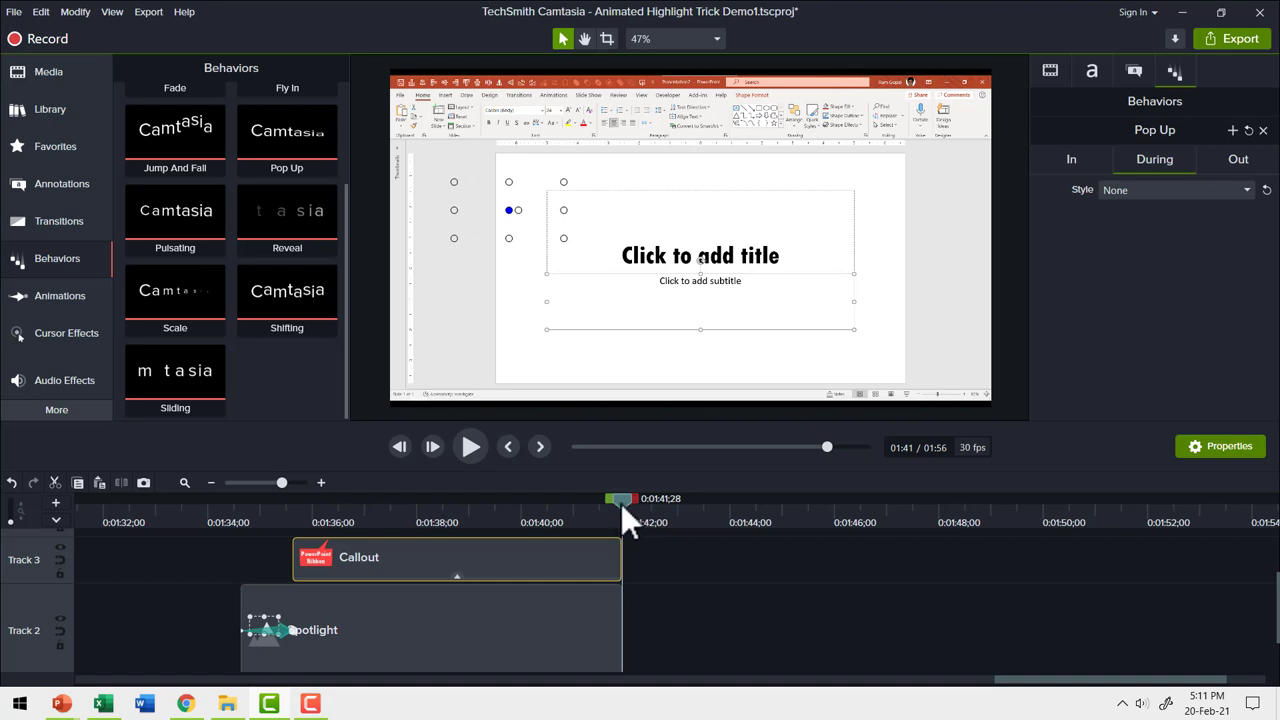
mouse_move(621, 503)
mouse_down()
mouse_move(583, 511)
mouse_move(609, 513)
mouse_up()
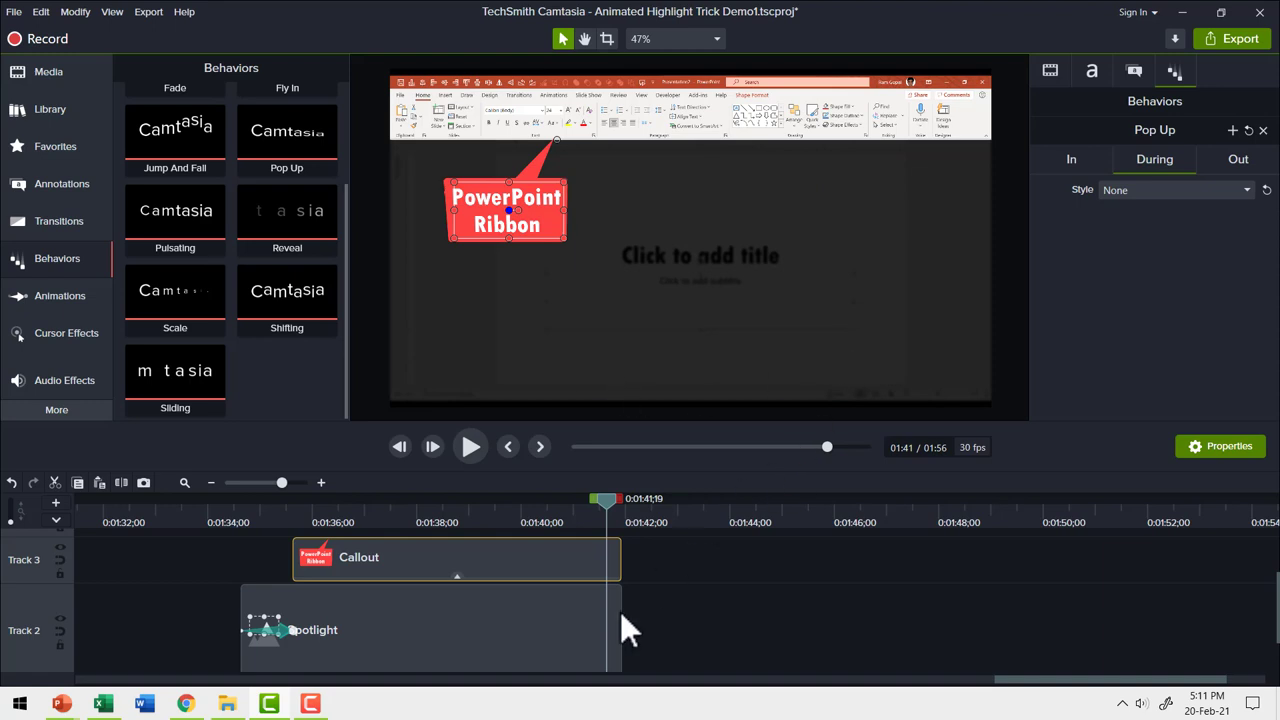
drag(620, 615, 1205, 600)
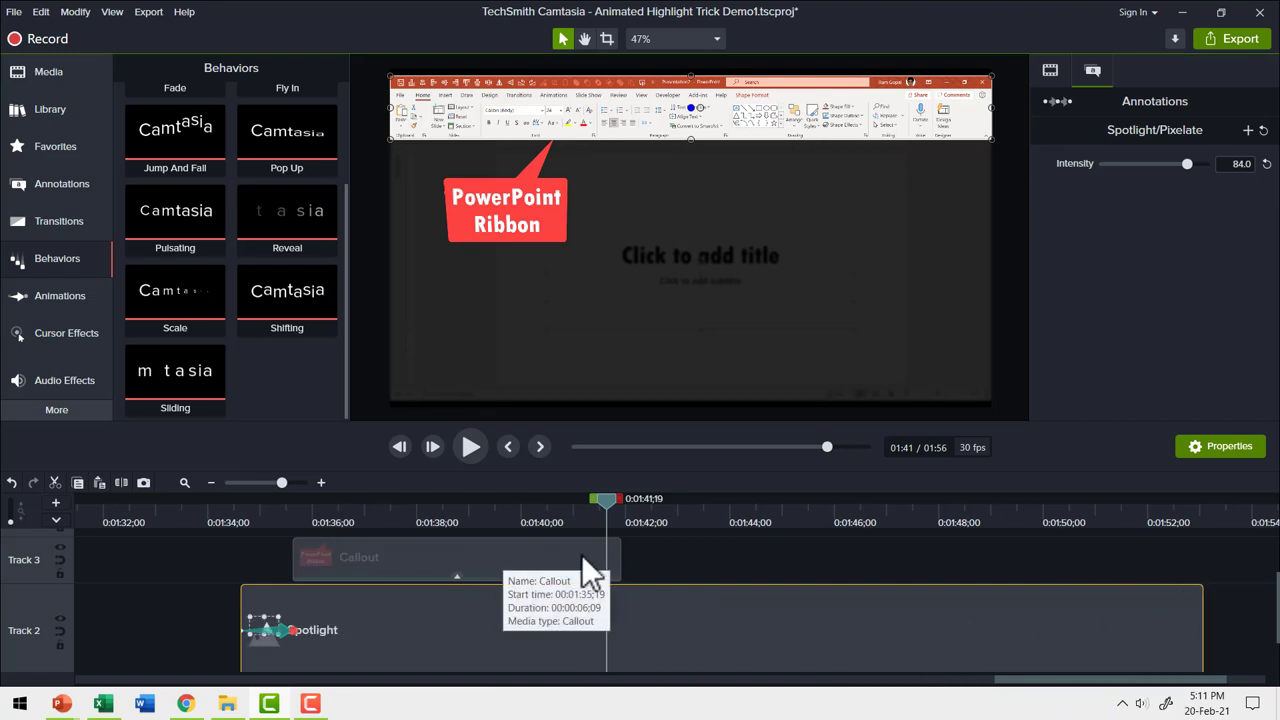
click(617, 554)
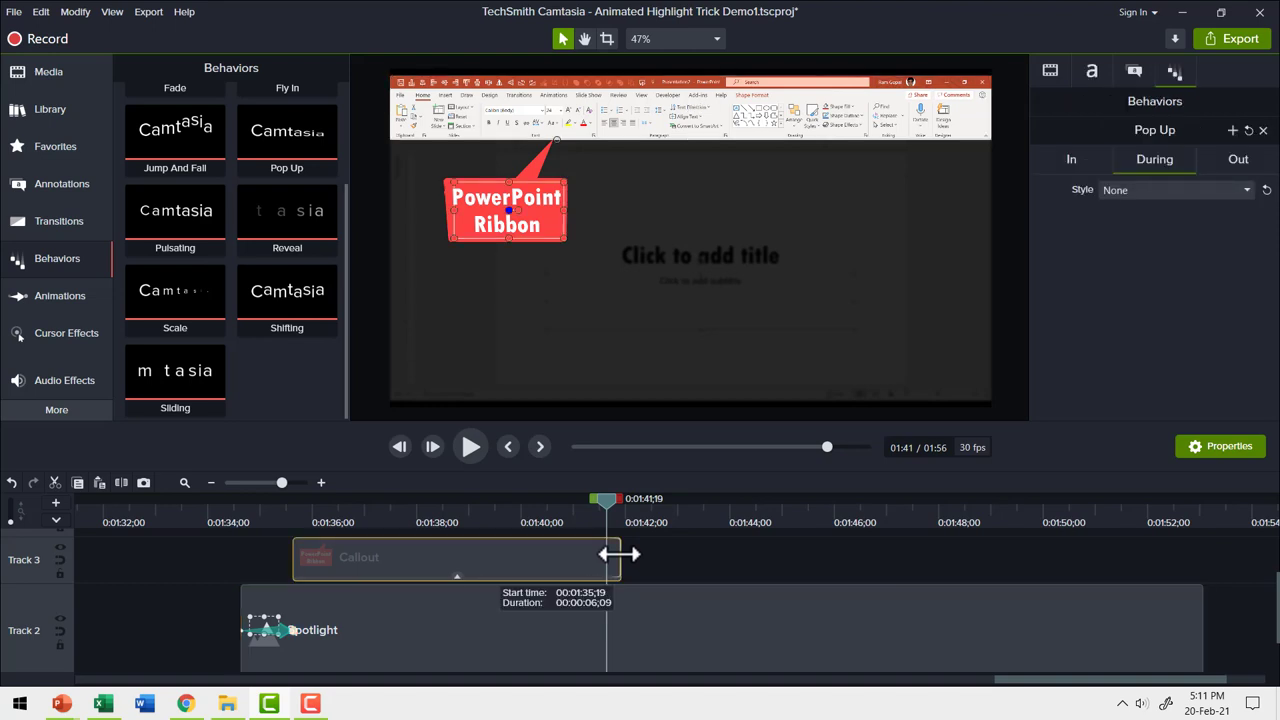
drag(617, 554, 606, 554)
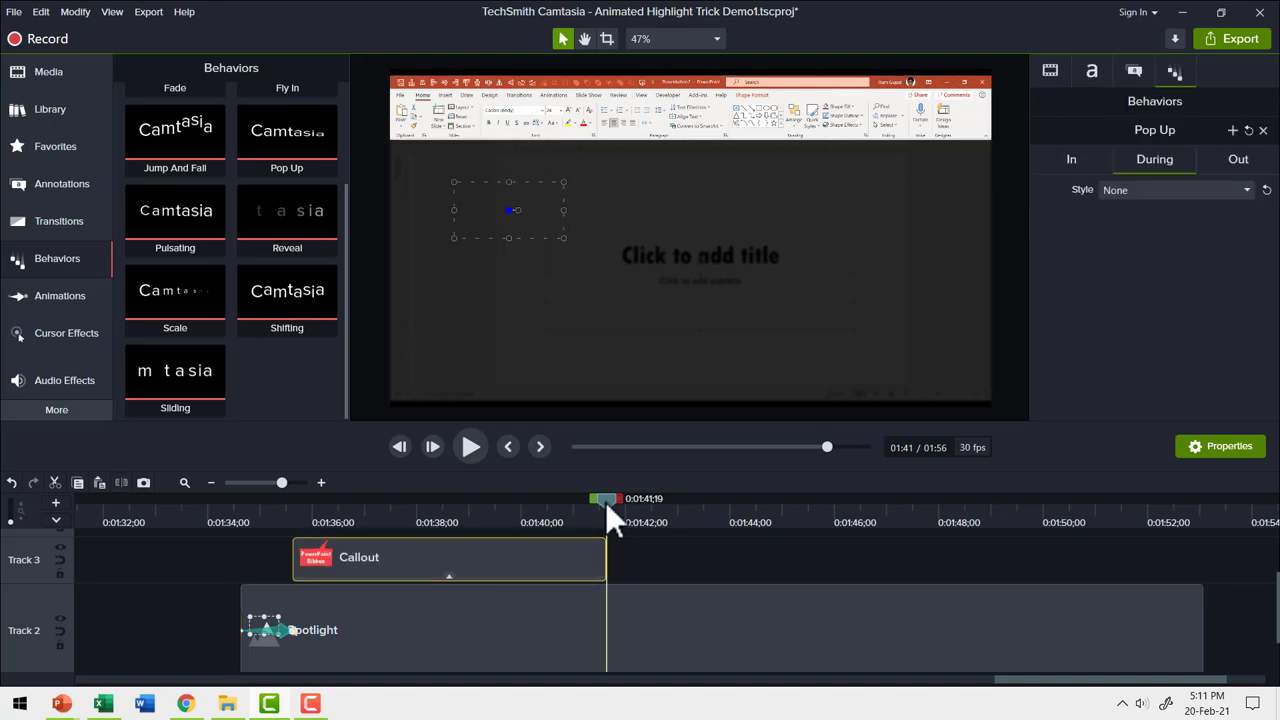
Preview the callout's exit from 01:40;22, then move the playhead to 01:43;01
drag(605, 501, 560, 508)
click(470, 446)
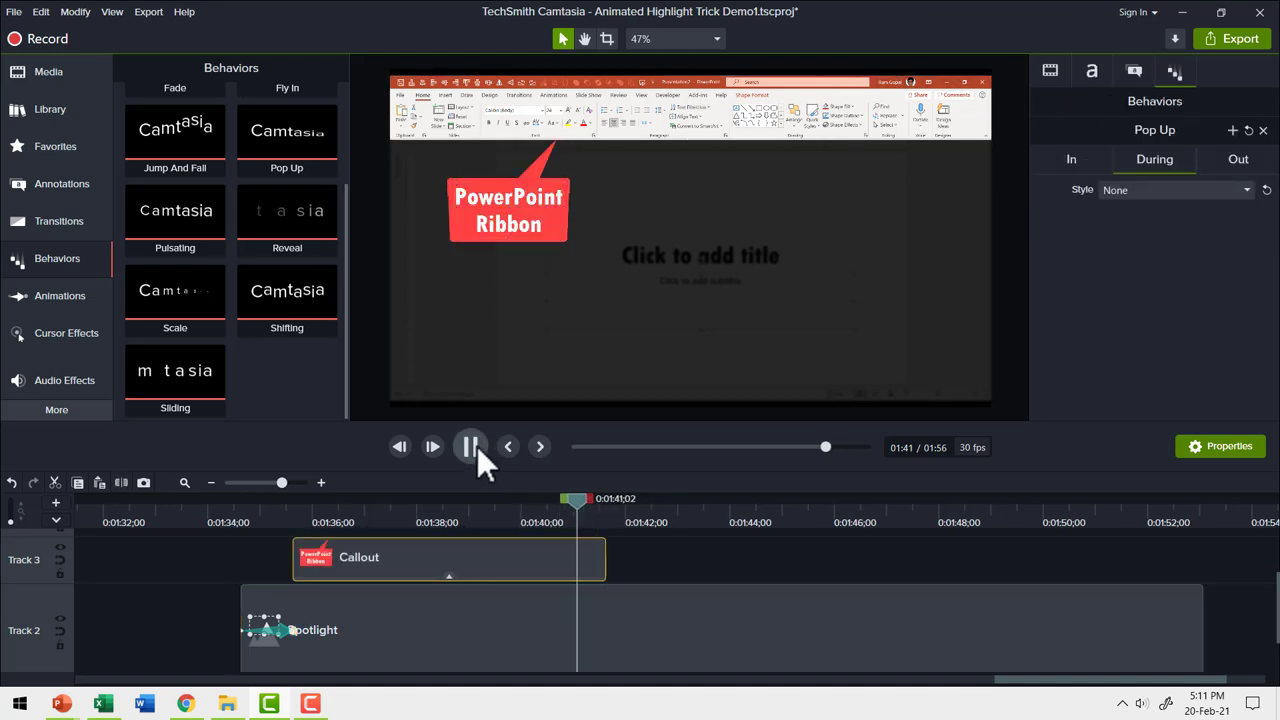
click(470, 446)
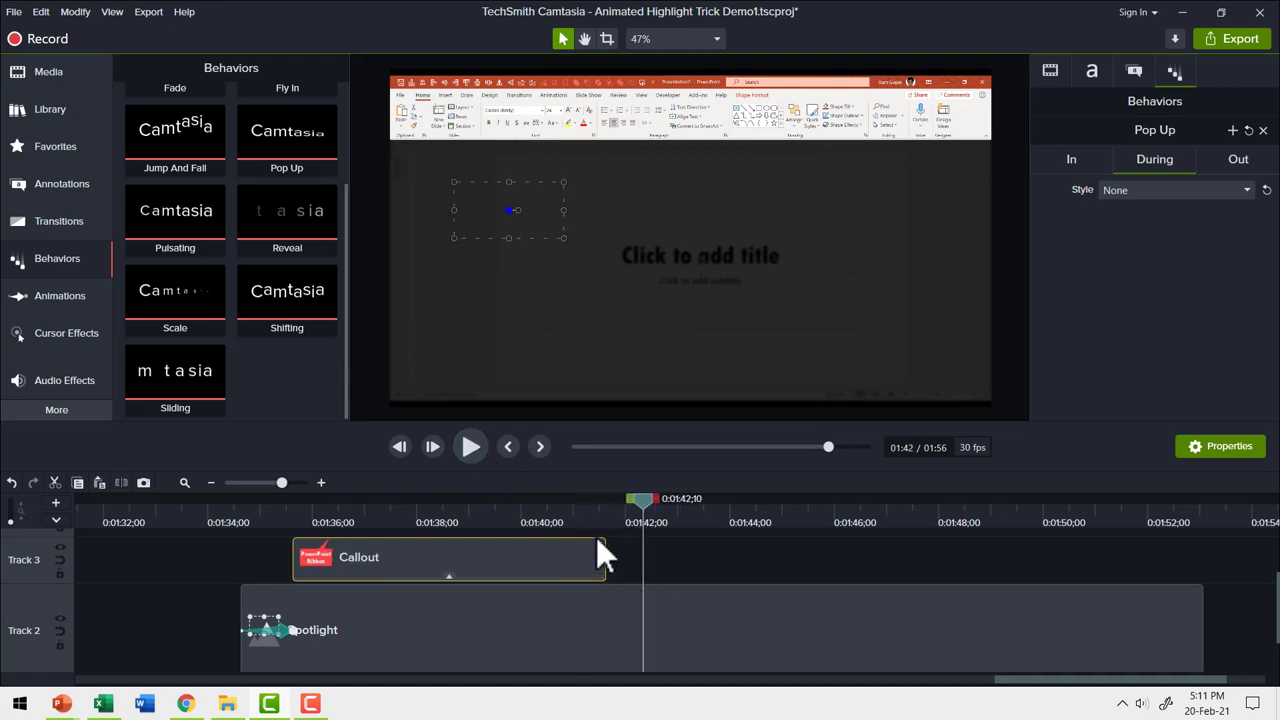
drag(640, 504, 676, 510)
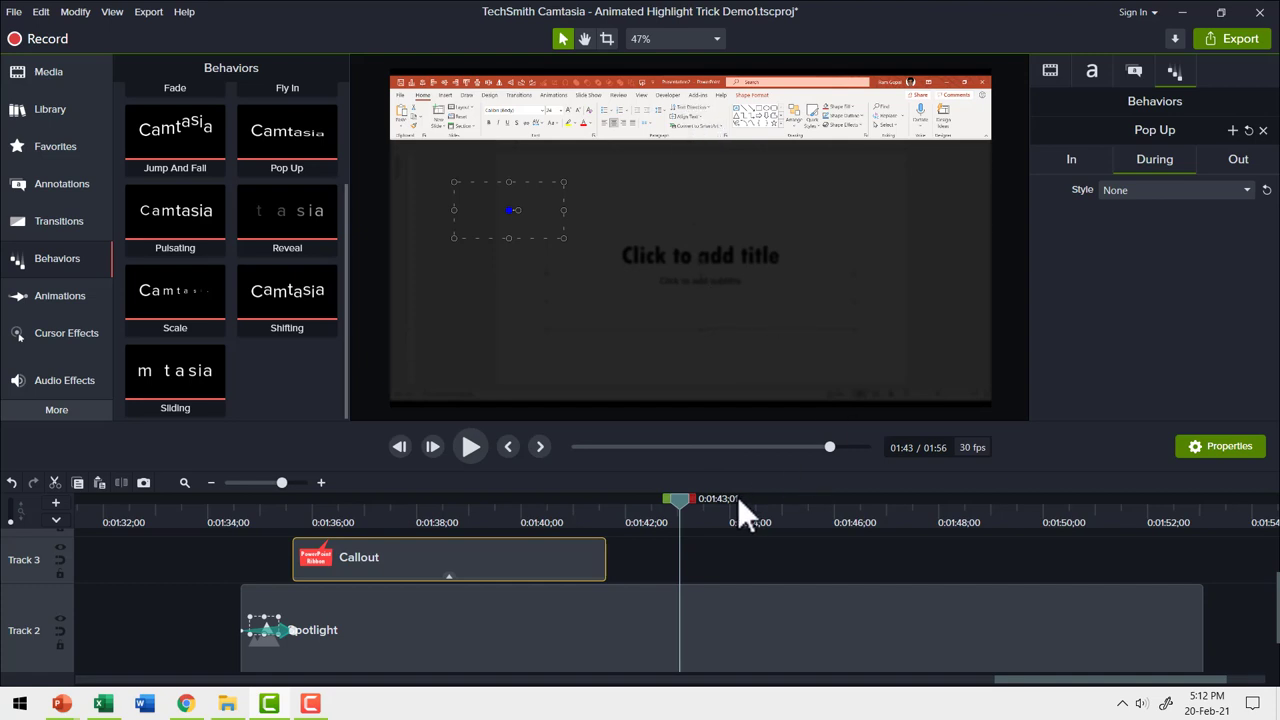
click(86, 294)
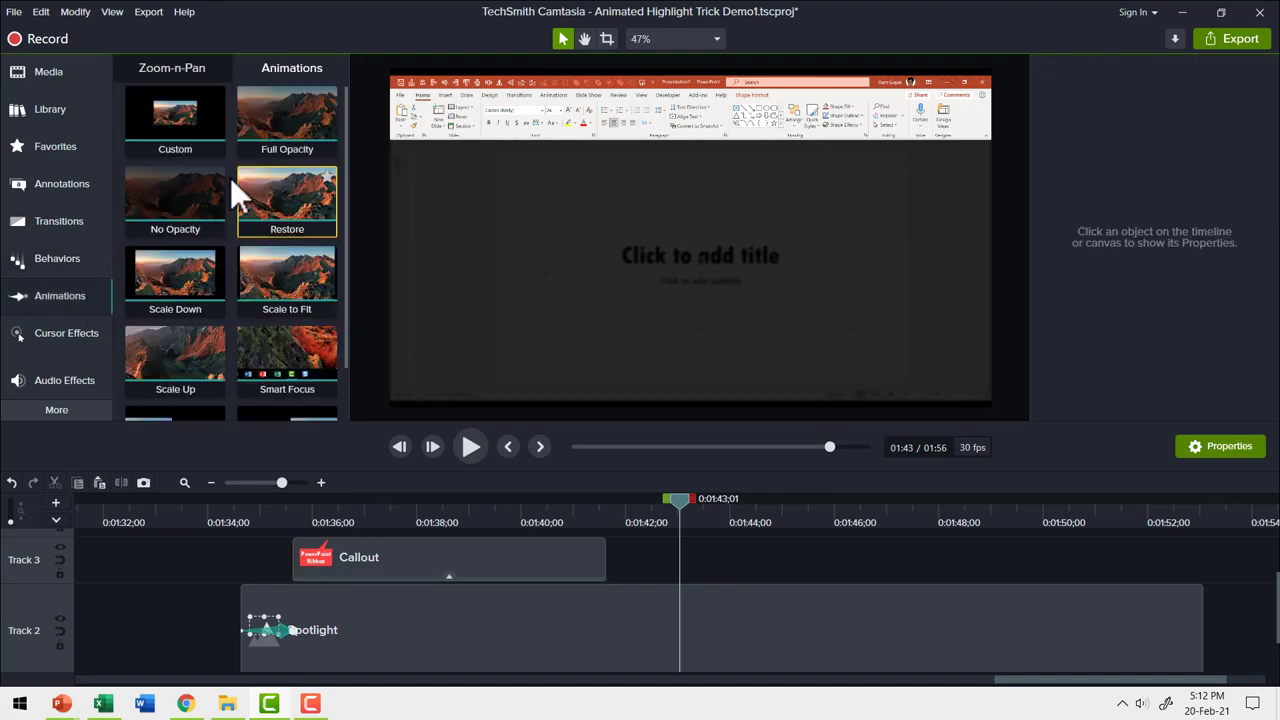
Add a Custom animation at 01:43;01 and reshape the spotlight from the ribbon to cover the white slide area
drag(177, 114, 690, 636)
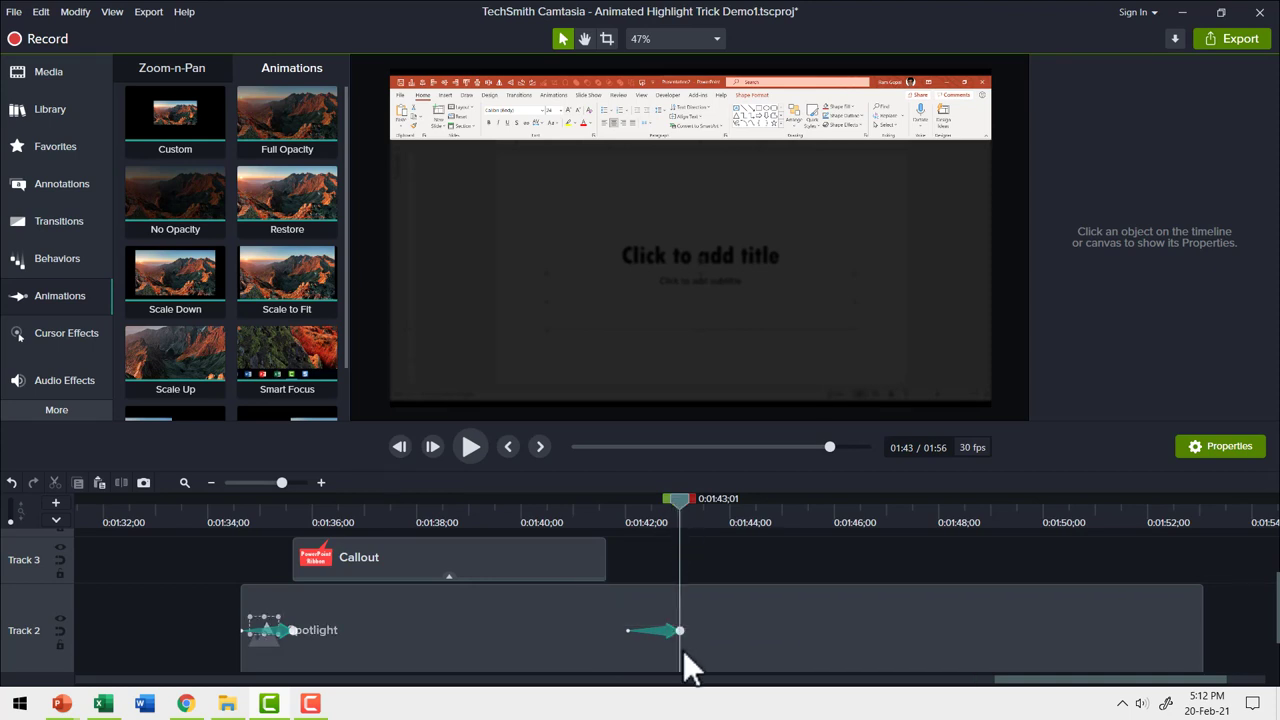
click(659, 121)
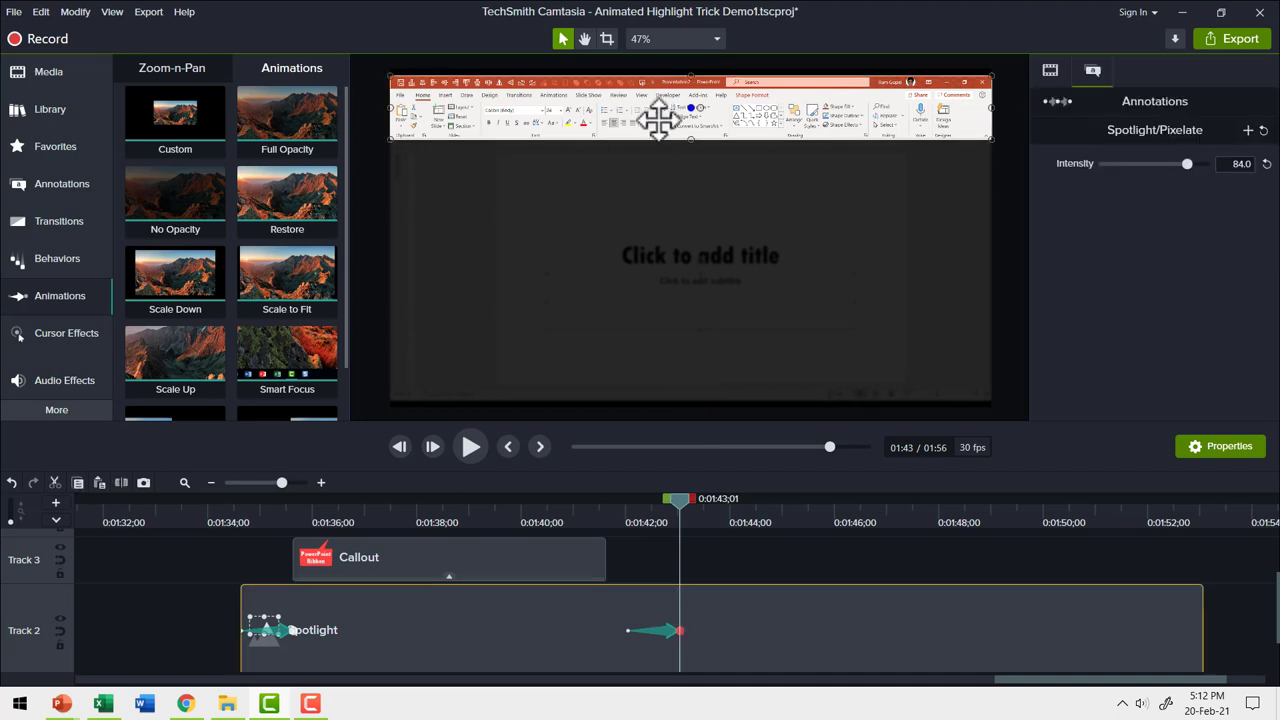
drag(651, 118, 654, 190)
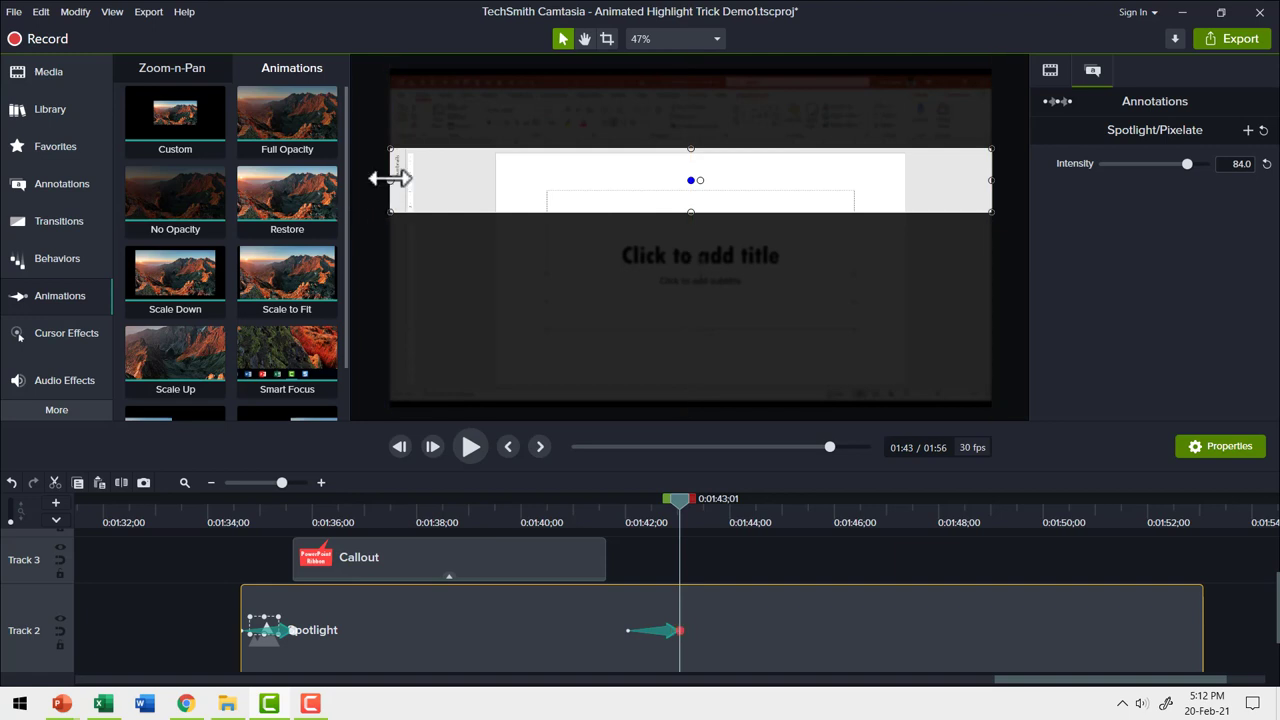
drag(390, 178, 494, 181)
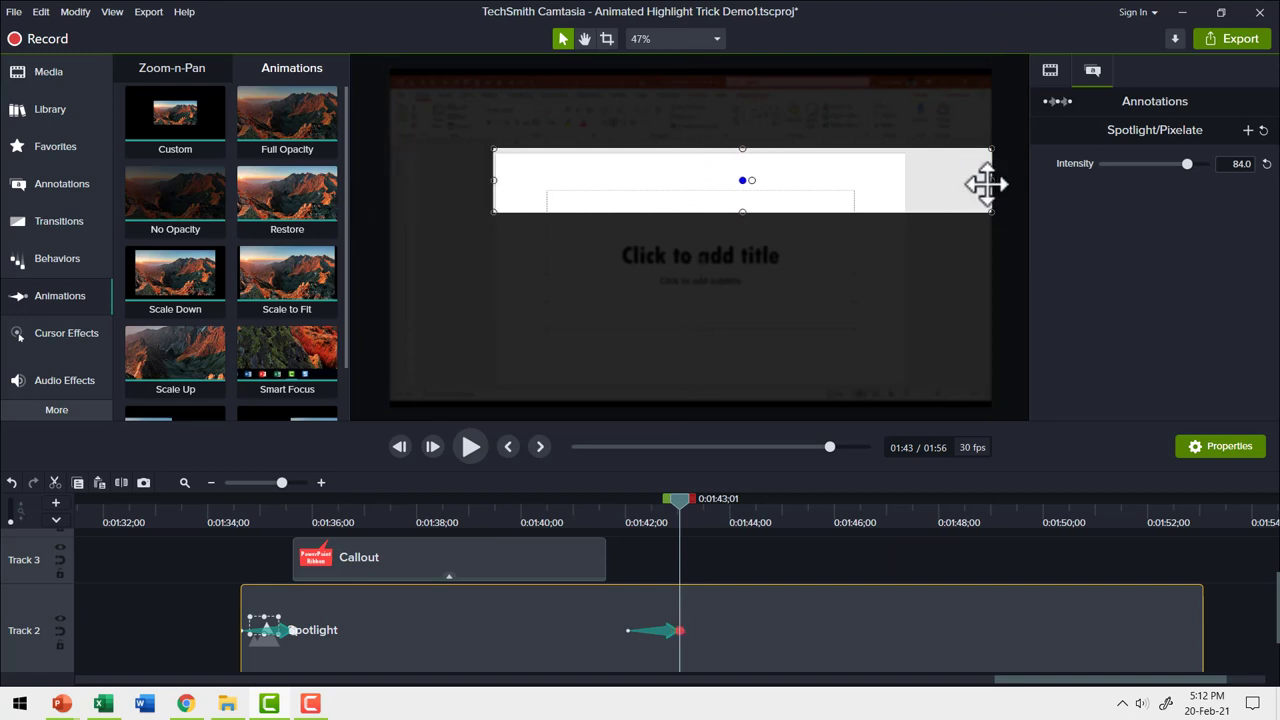
drag(985, 184, 897, 196)
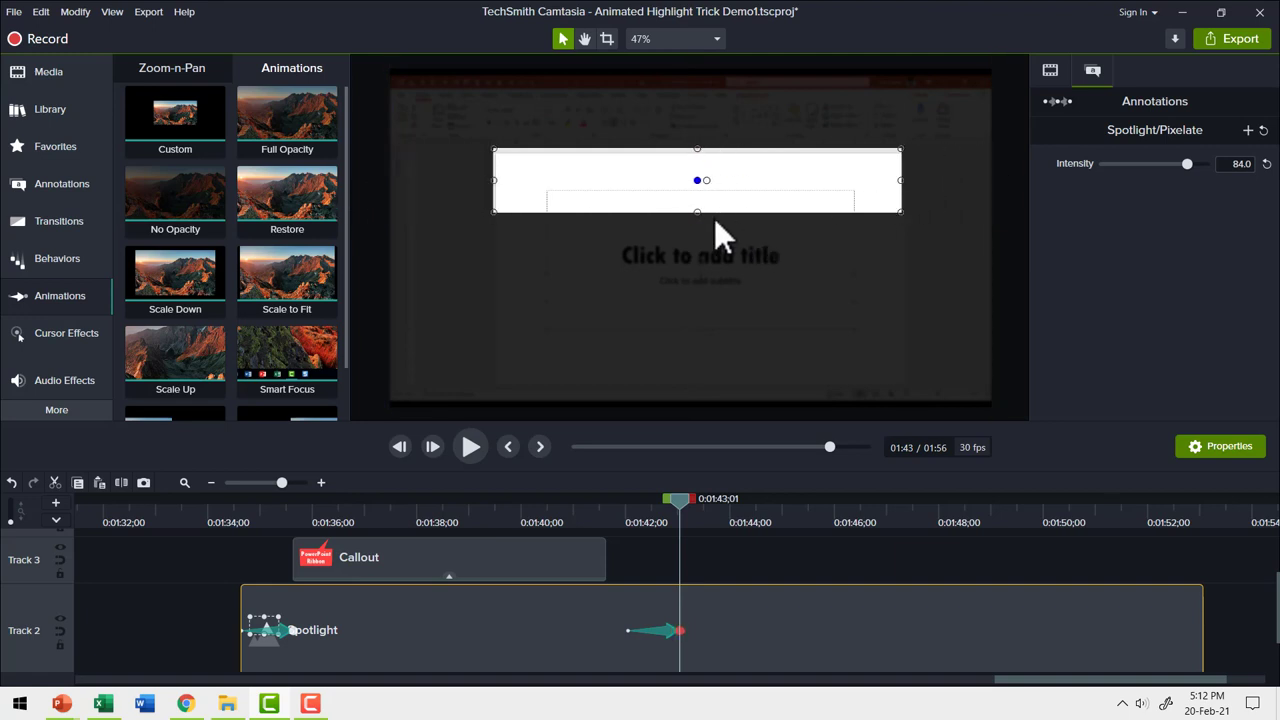
drag(697, 212, 680, 382)
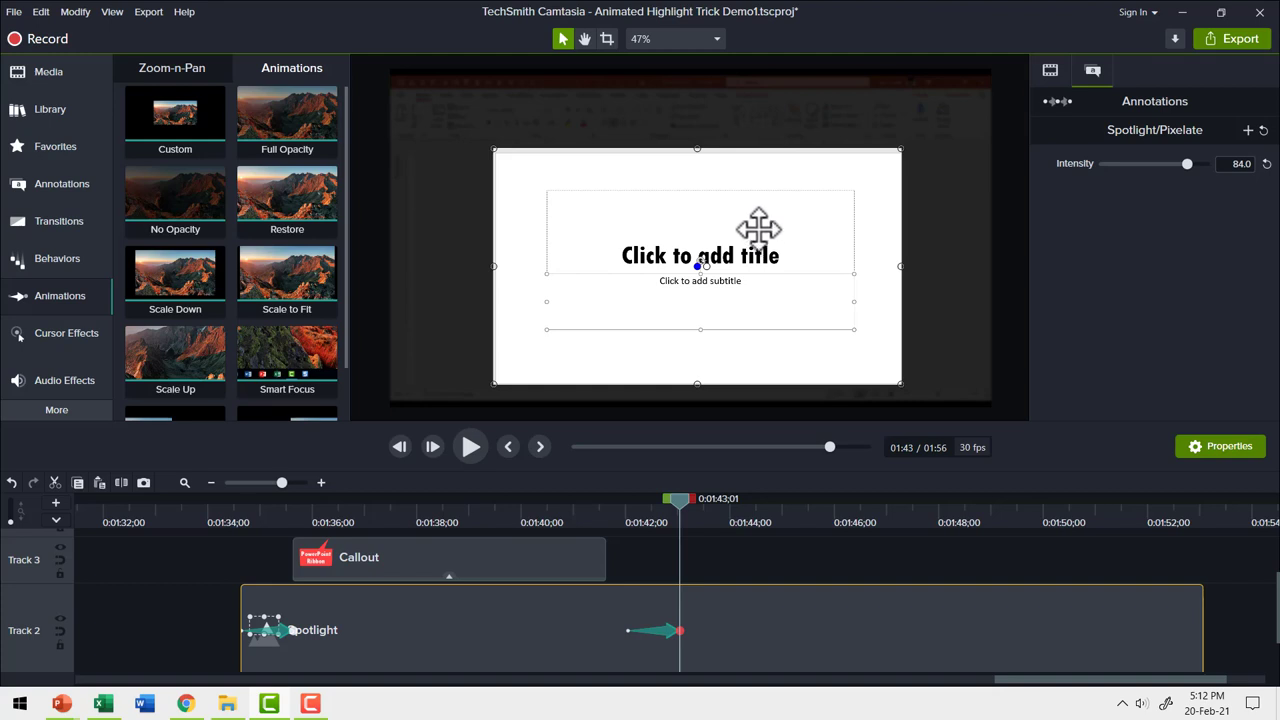
Copy the Ribbon callout clip and paste it on Track 3 starting at 01:43
click(508, 550)
right_click(509, 550)
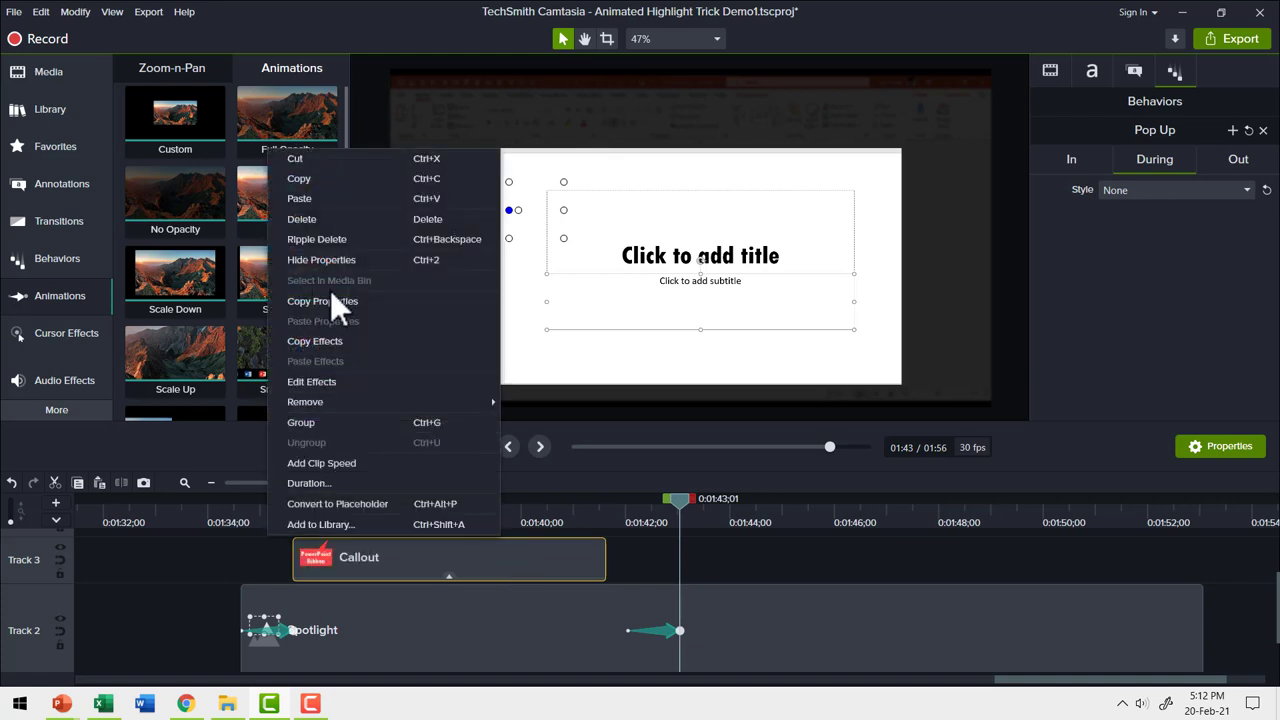
click(334, 182)
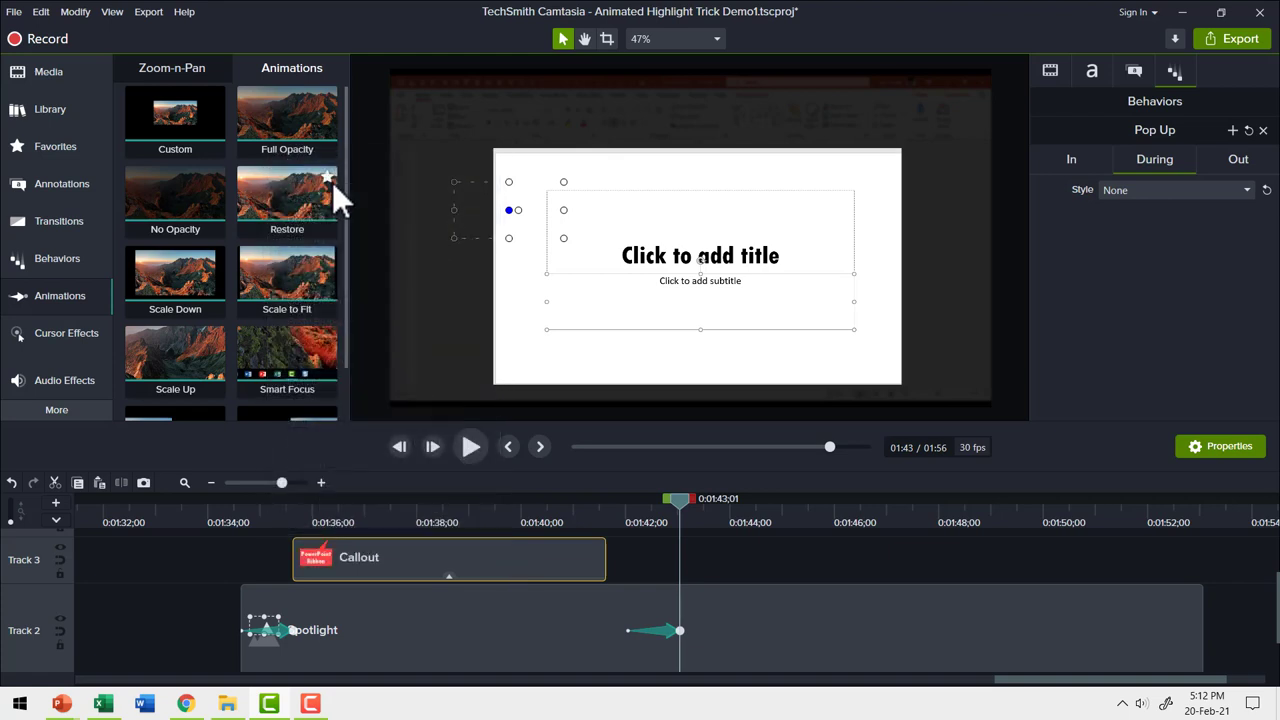
right_click(697, 554)
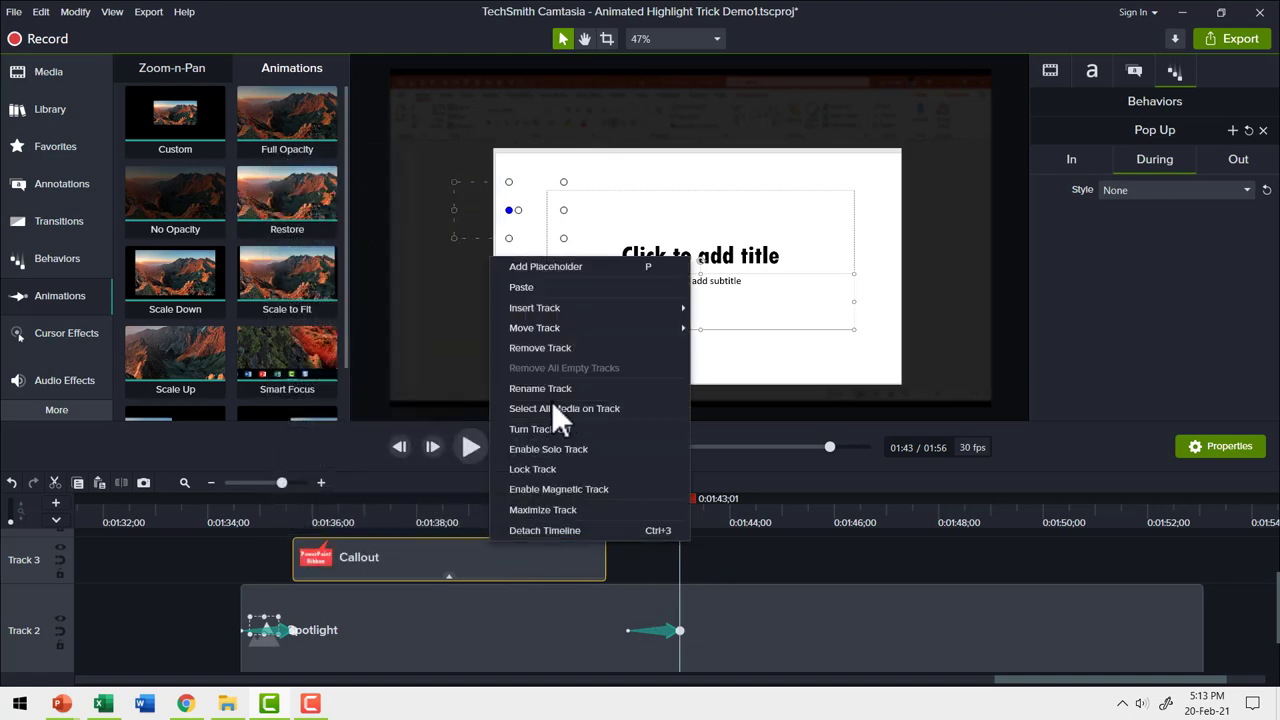
click(538, 289)
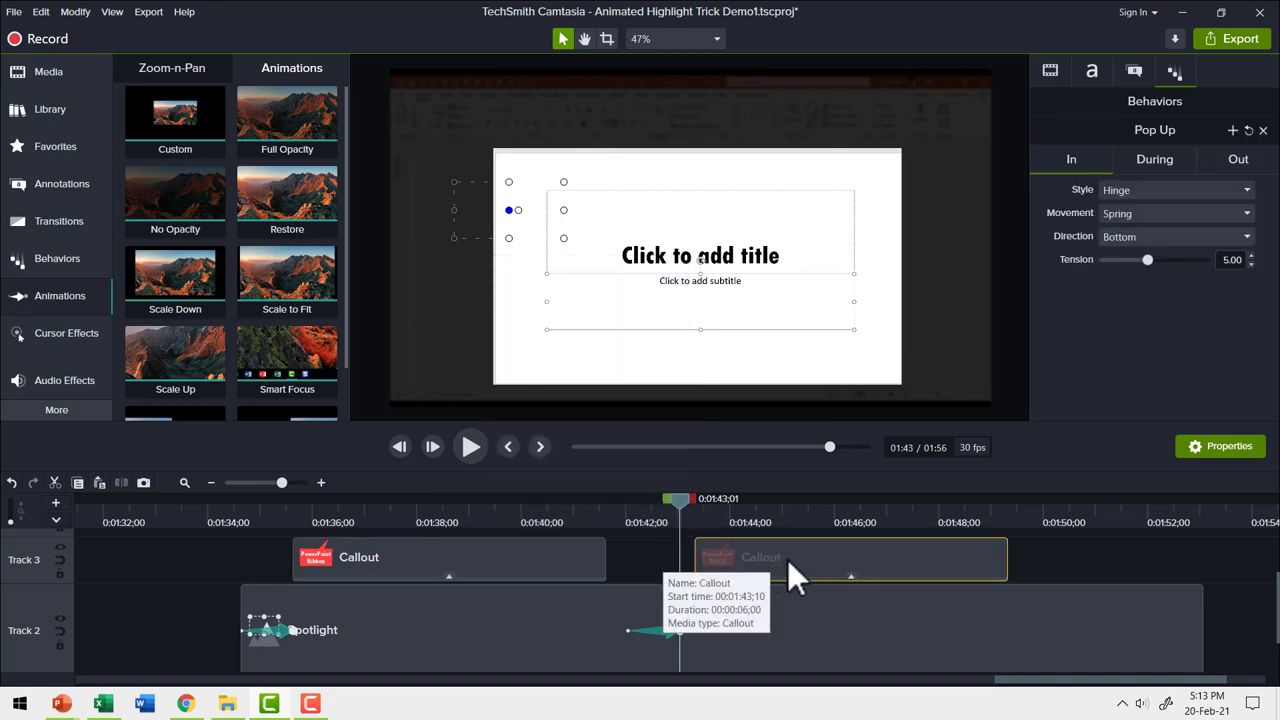
drag(785, 557, 764, 564)
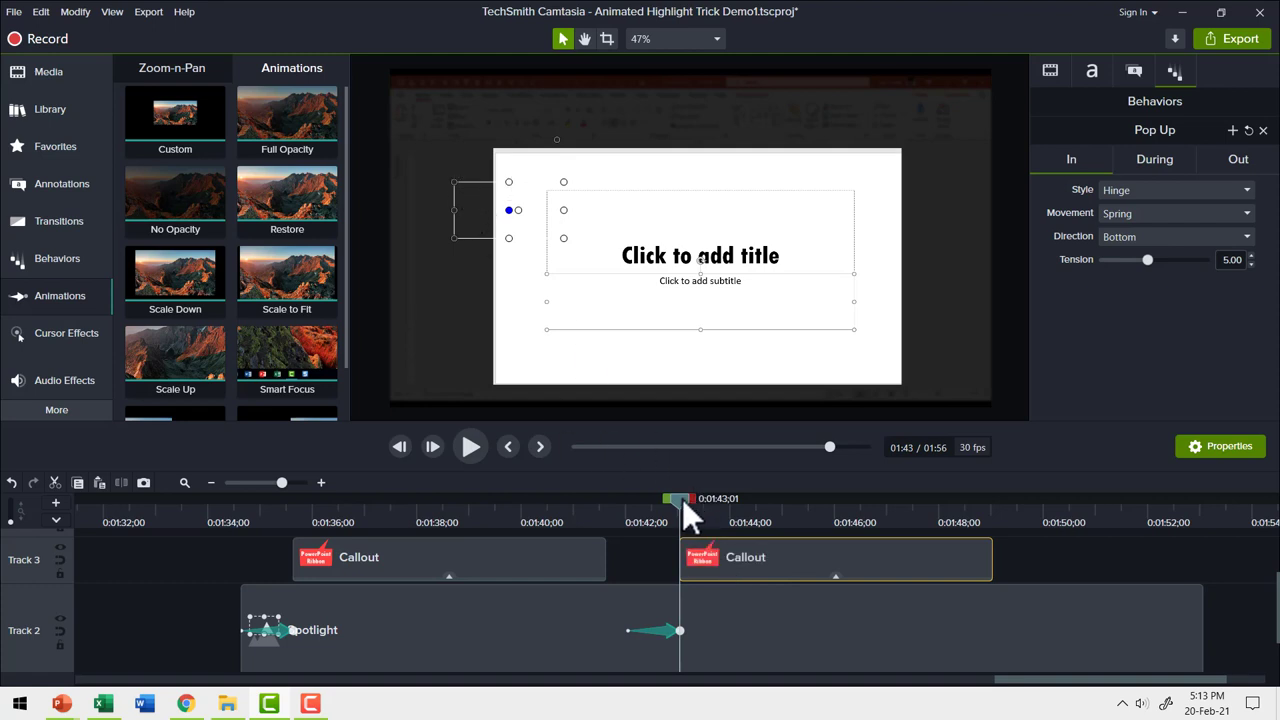
At 01:44;01, place the copied callout left of the slide with its tail pointing into it
drag(680, 498, 734, 500)
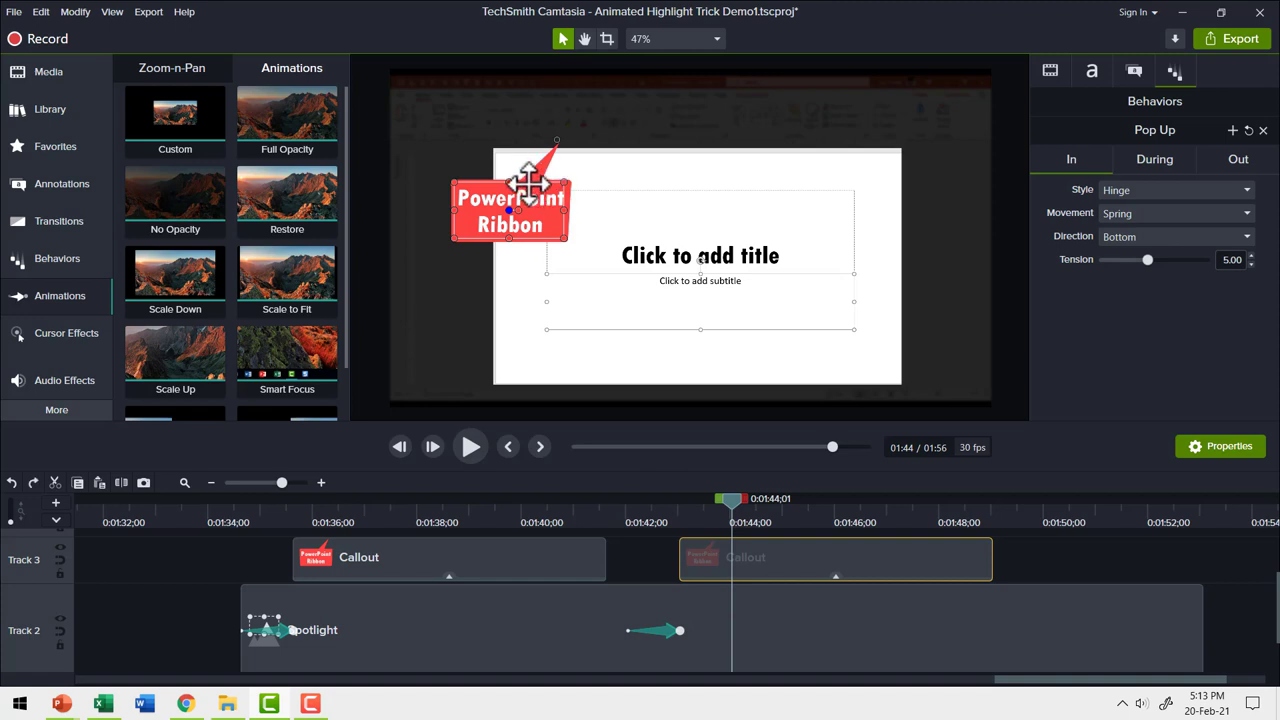
drag(524, 186, 482, 243)
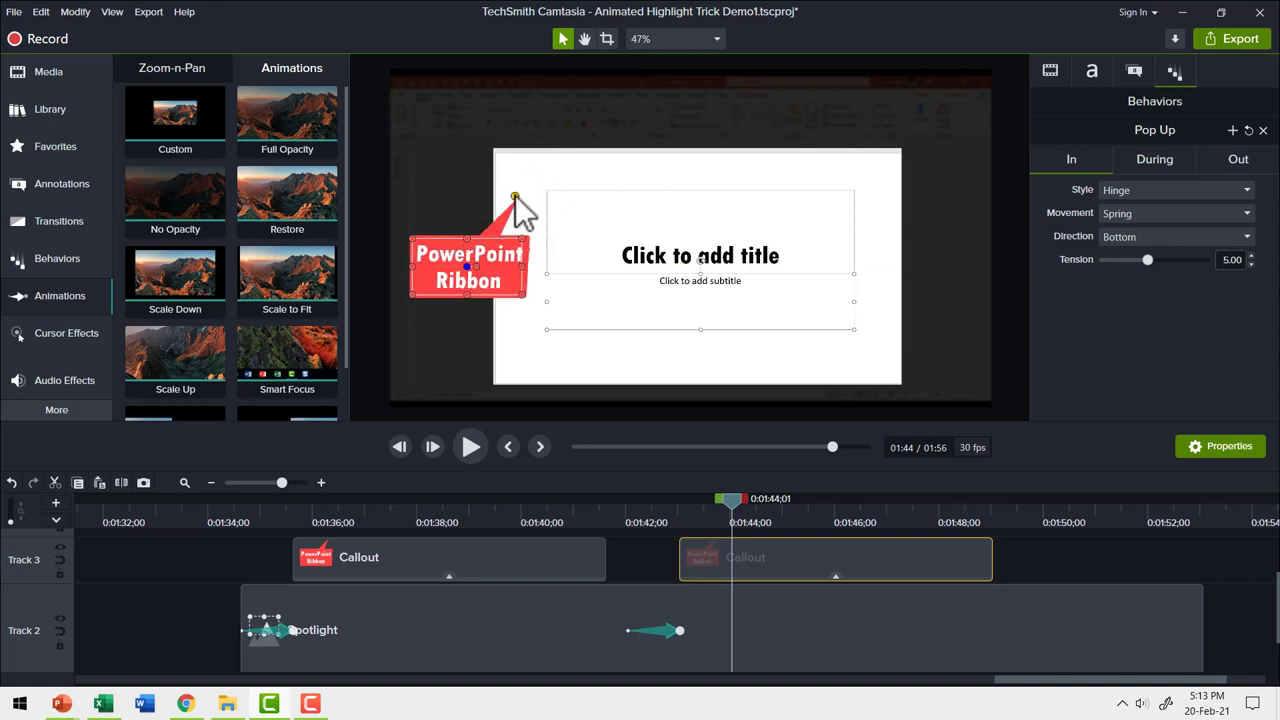
drag(515, 195, 548, 266)
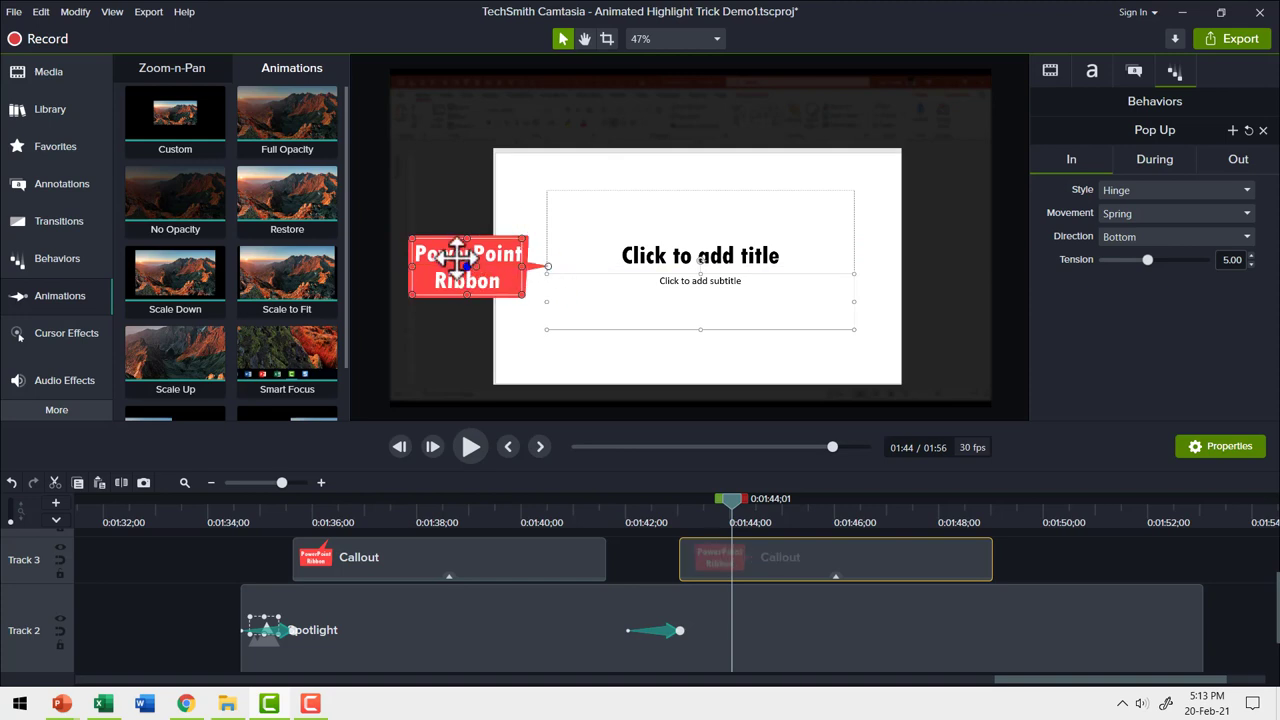
Change the copied callout's text to 'Slide Area' and trim its clip to end at 01:47;11
click(445, 258)
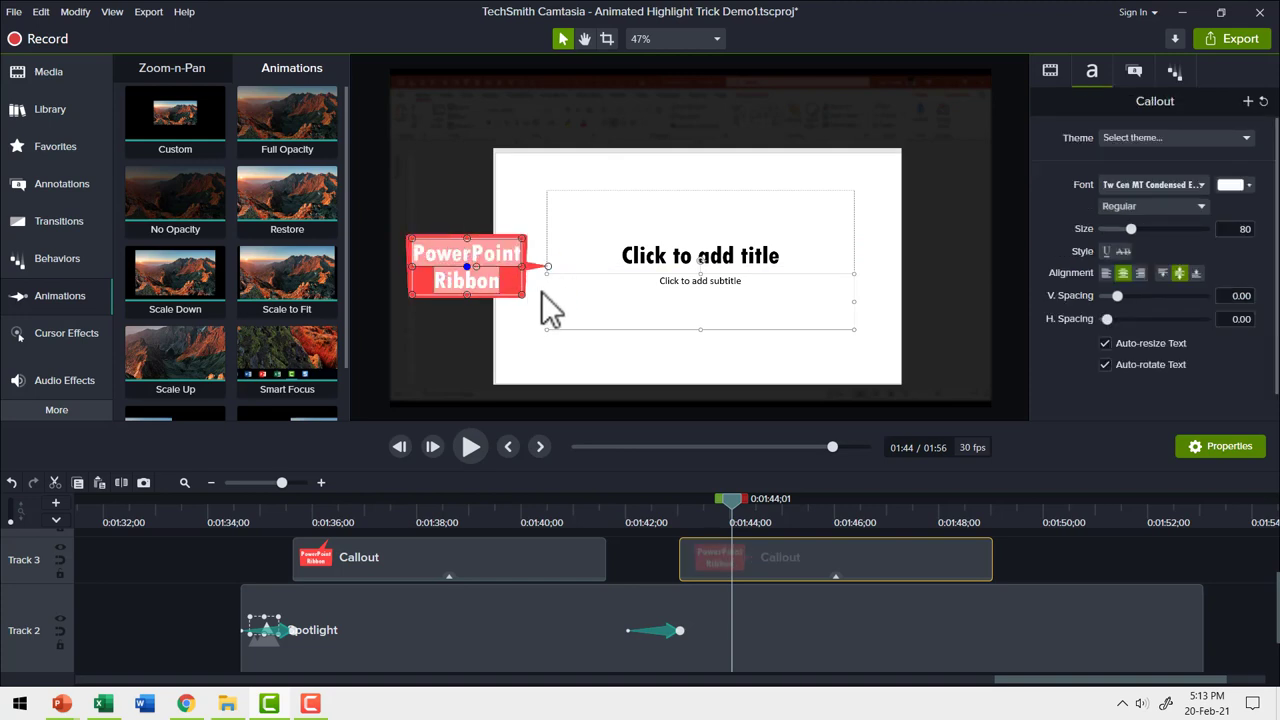
text(Slide)
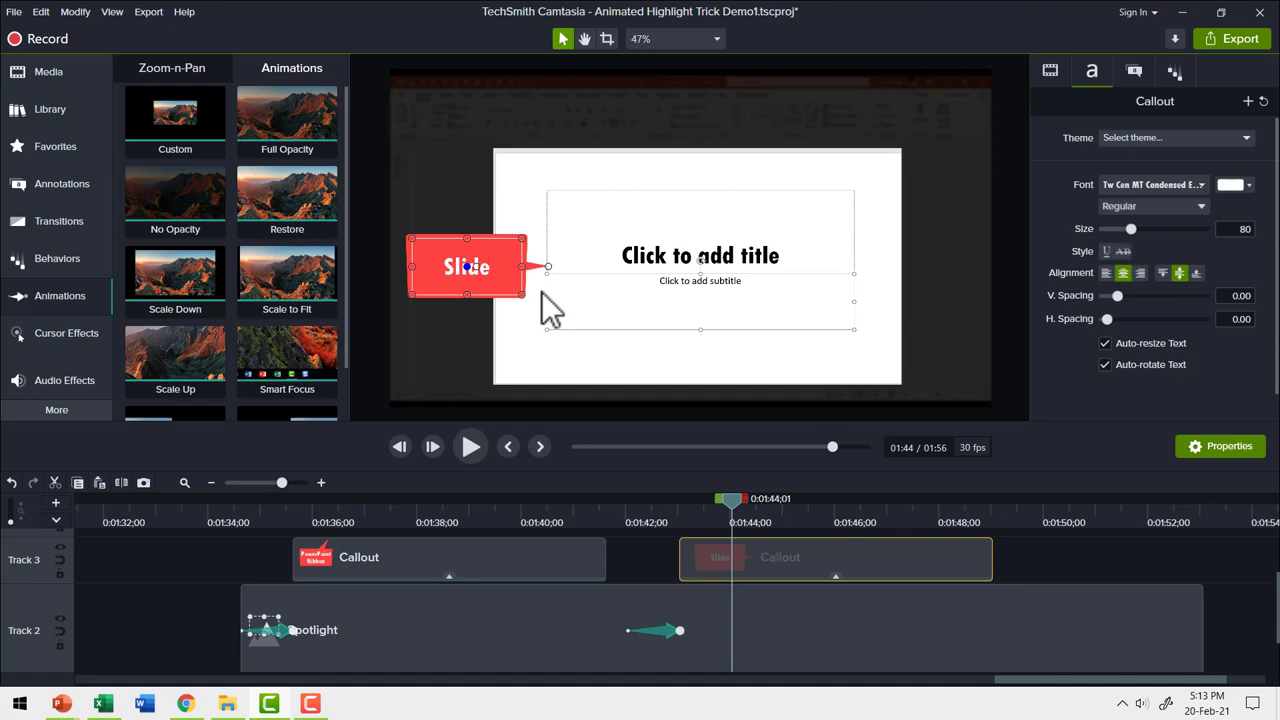
text( Area)
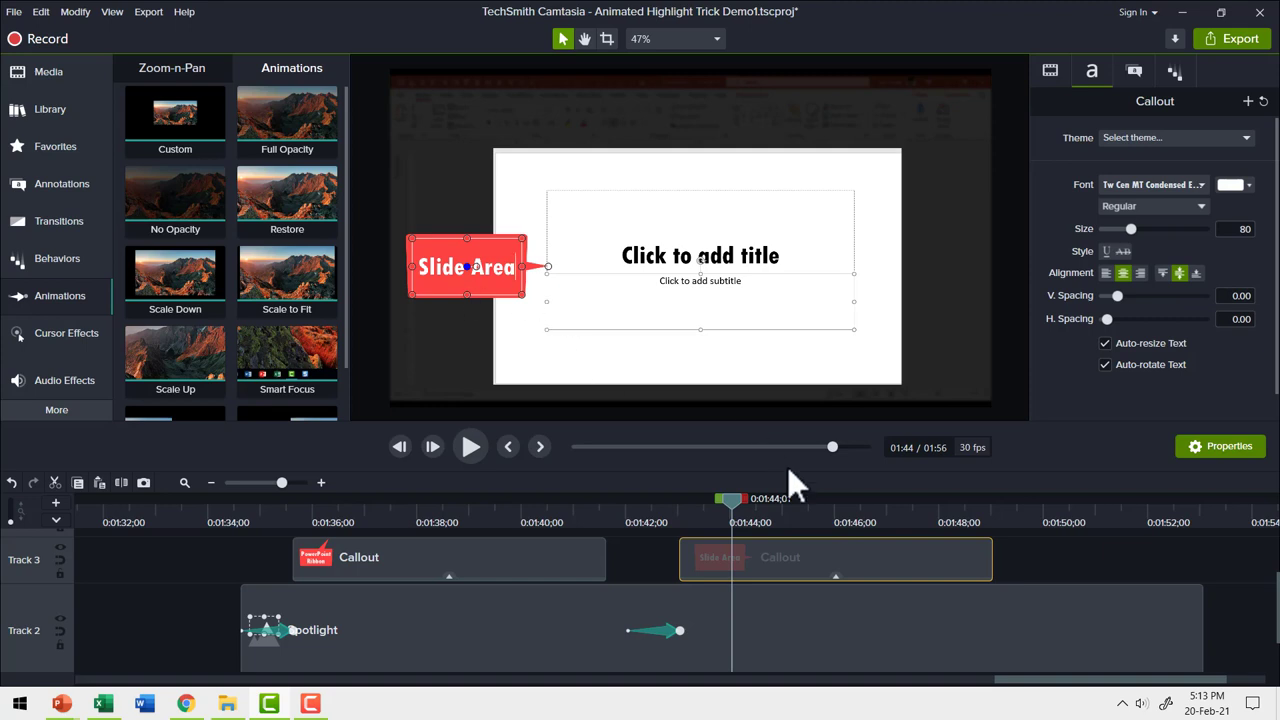
drag(731, 506, 908, 530)
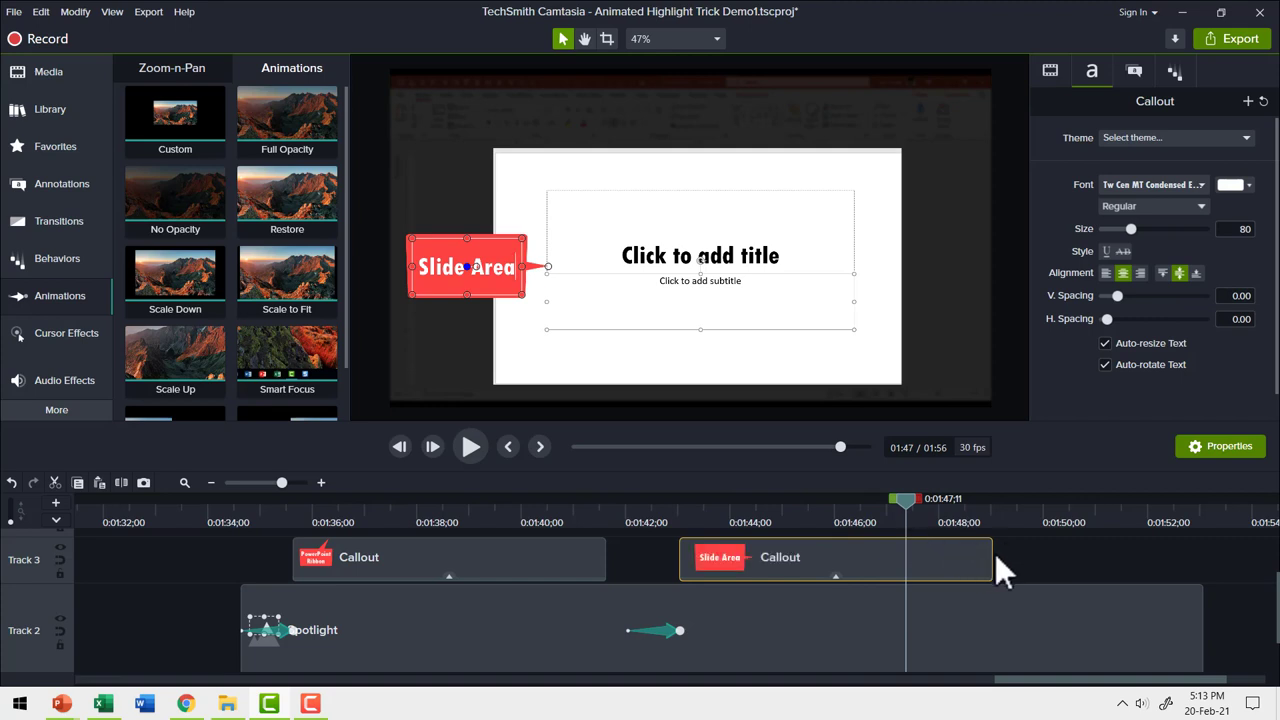
drag(993, 556, 908, 562)
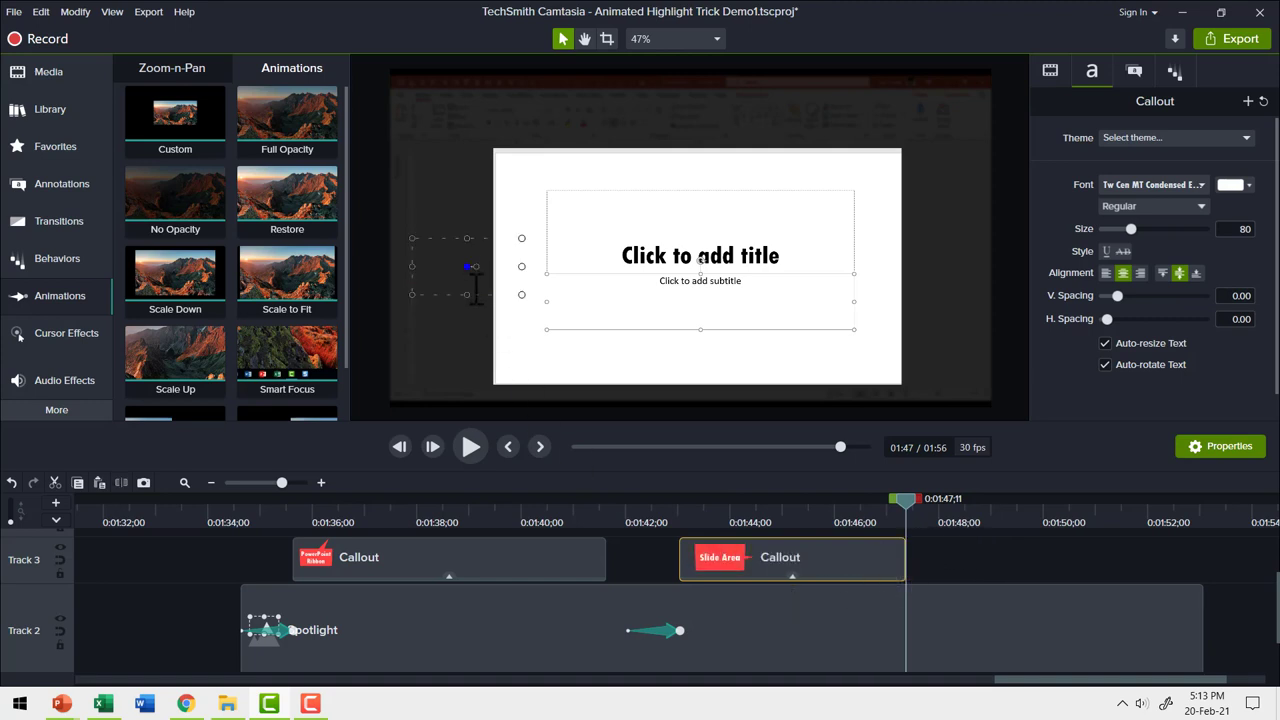
drag(909, 505, 942, 508)
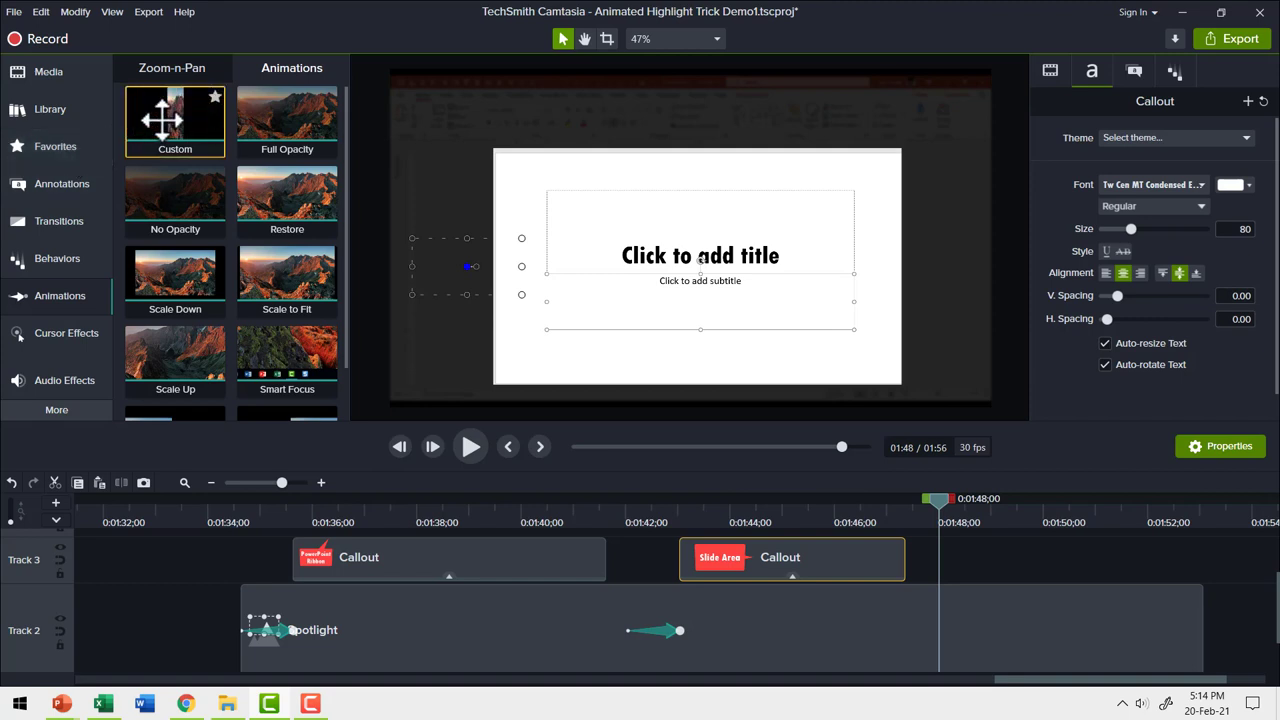
Add a No Opacity animation to the Spotlight clip at 01:48
drag(178, 205, 943, 634)
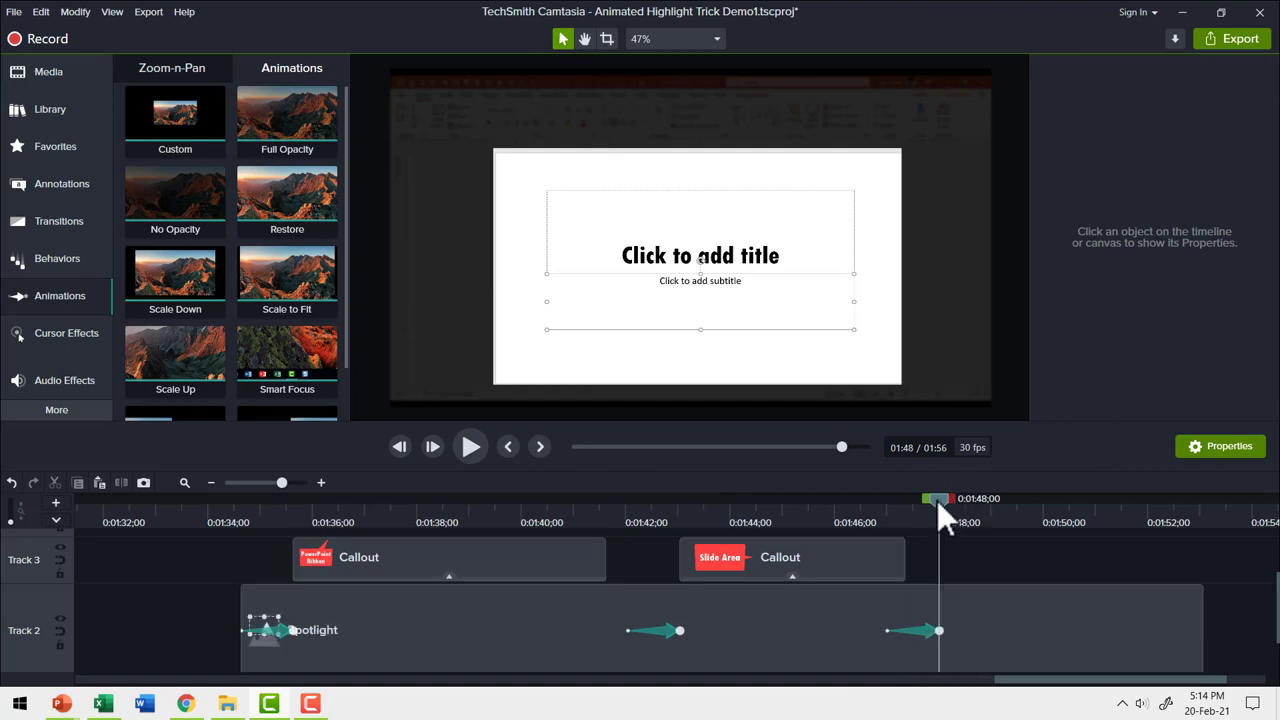
drag(937, 500, 886, 506)
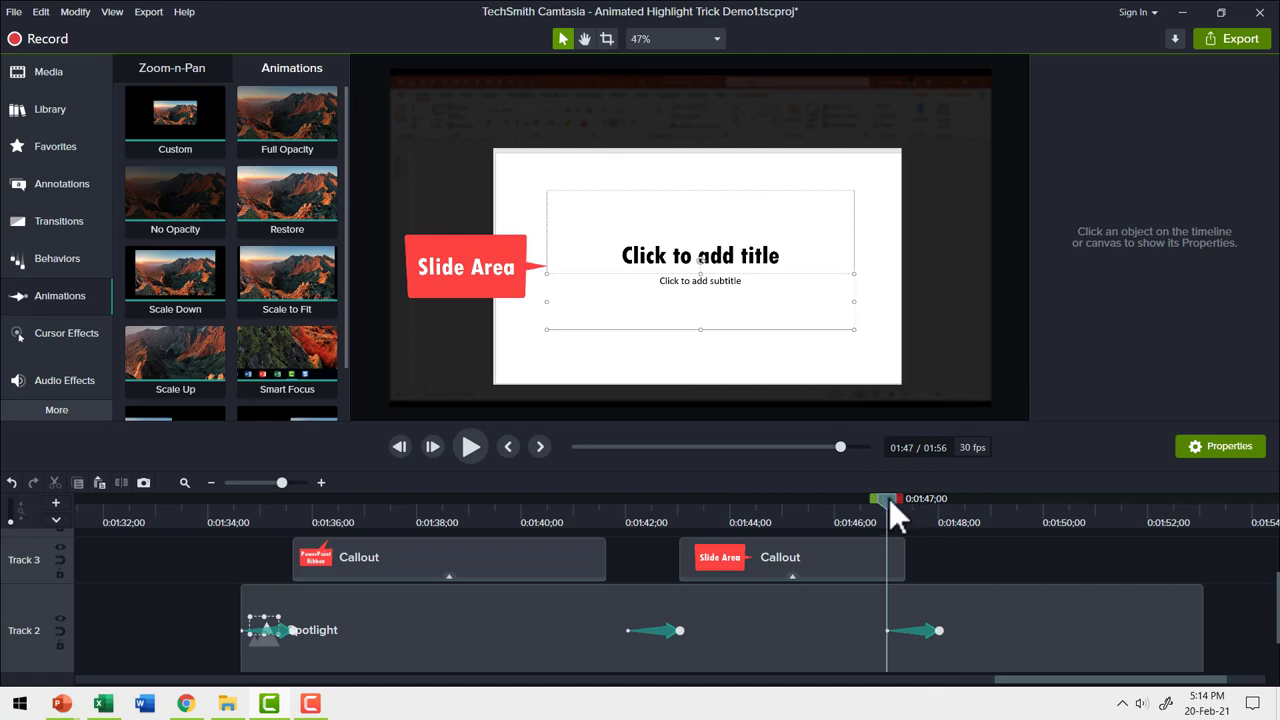
drag(889, 499, 940, 508)
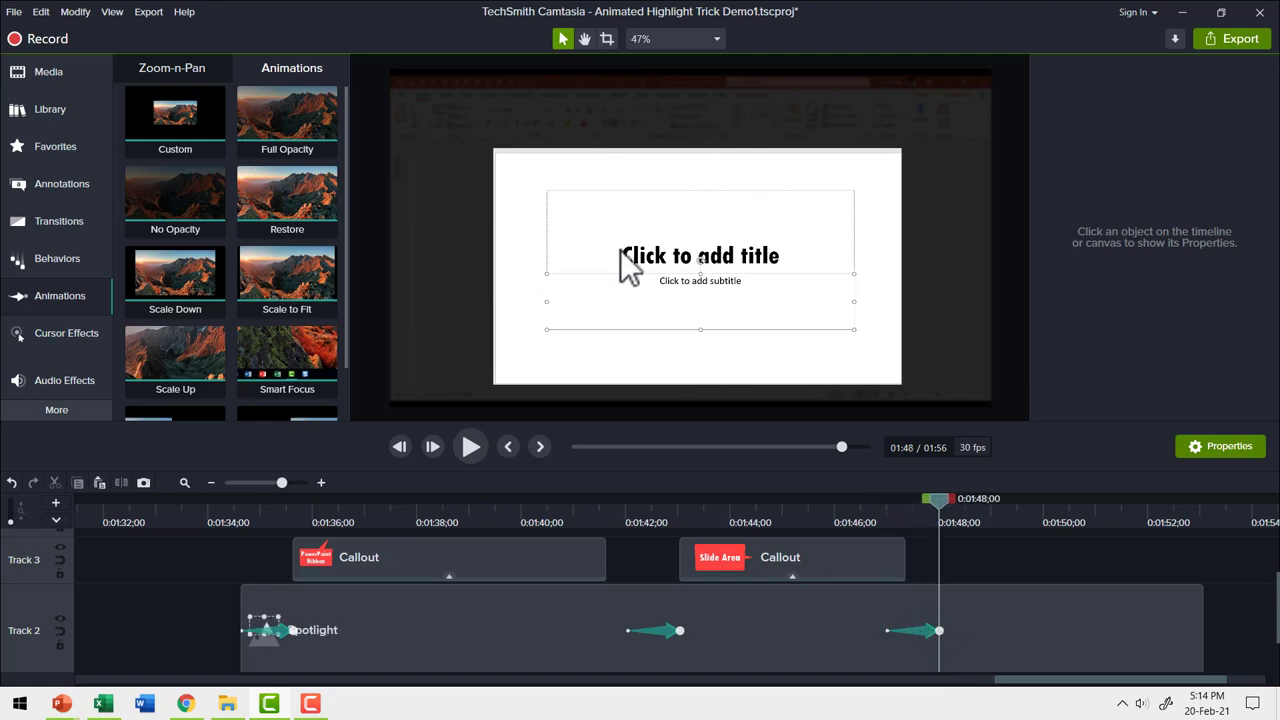
Reshape the spotlight into a thin full-width strip over the status bar at the slide's bottom
click(622, 191)
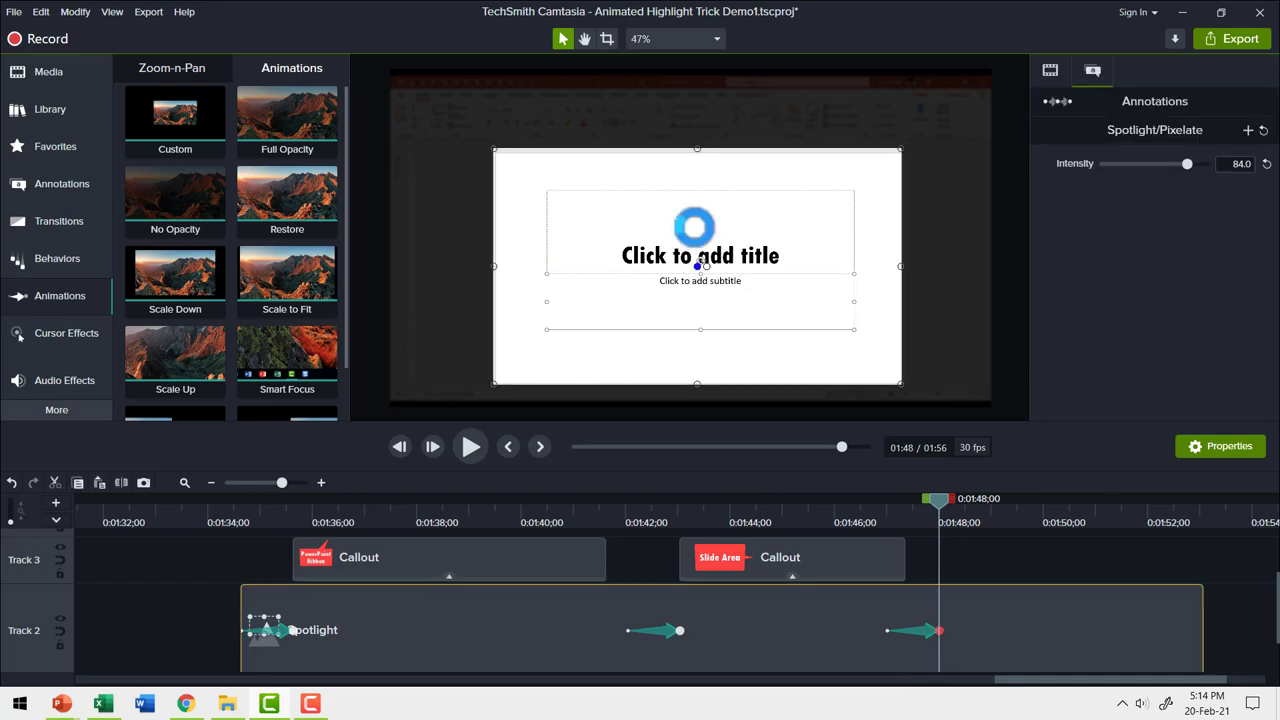
drag(699, 385, 698, 395)
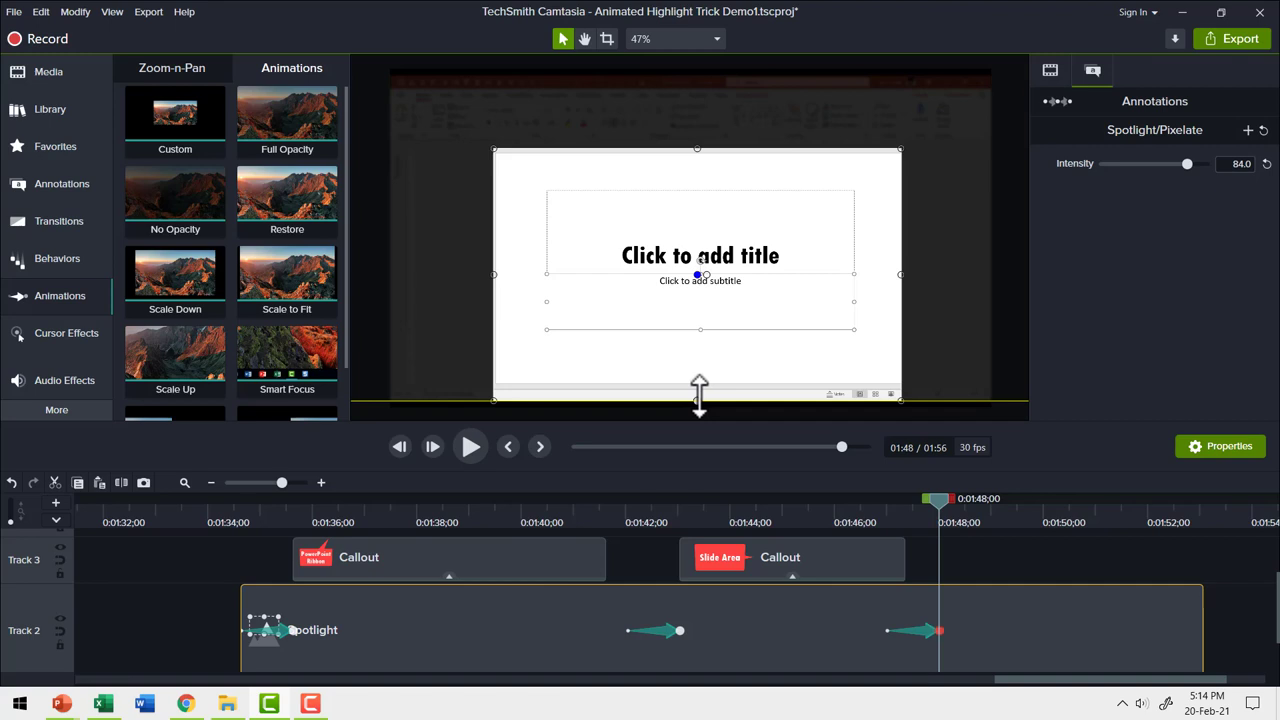
drag(697, 148, 696, 386)
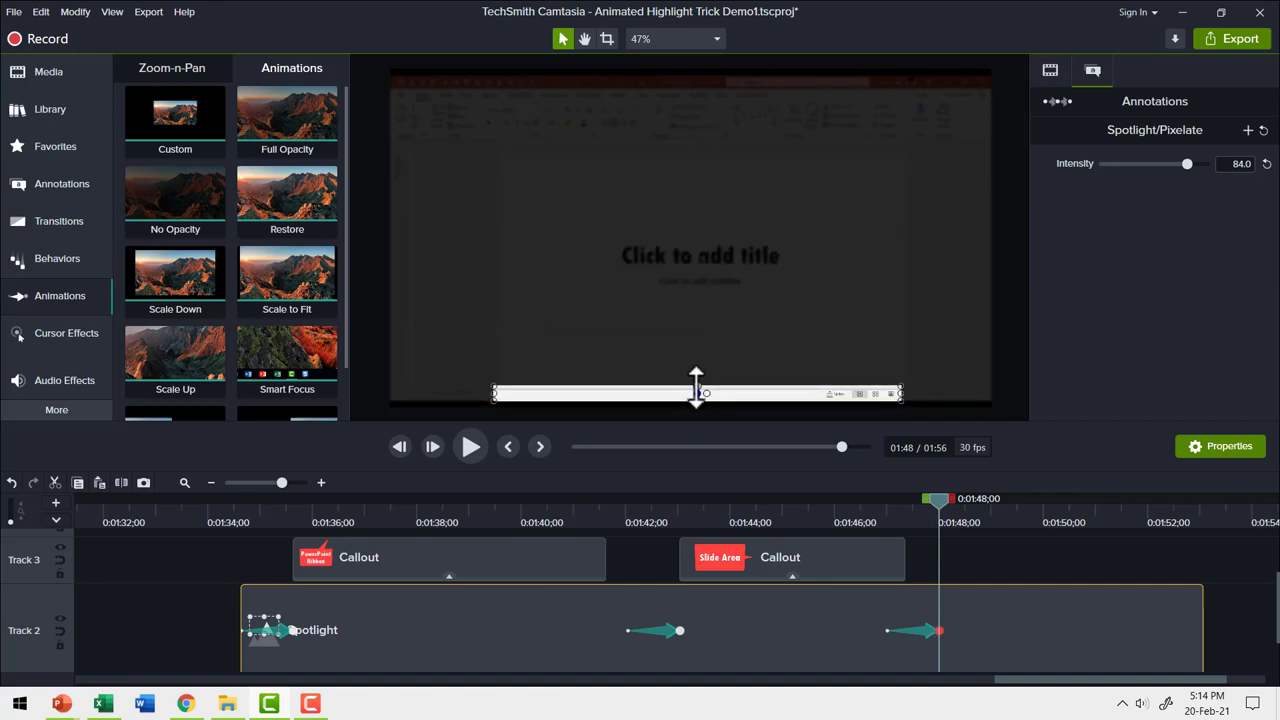
drag(494, 392, 385, 395)
drag(896, 394, 970, 395)
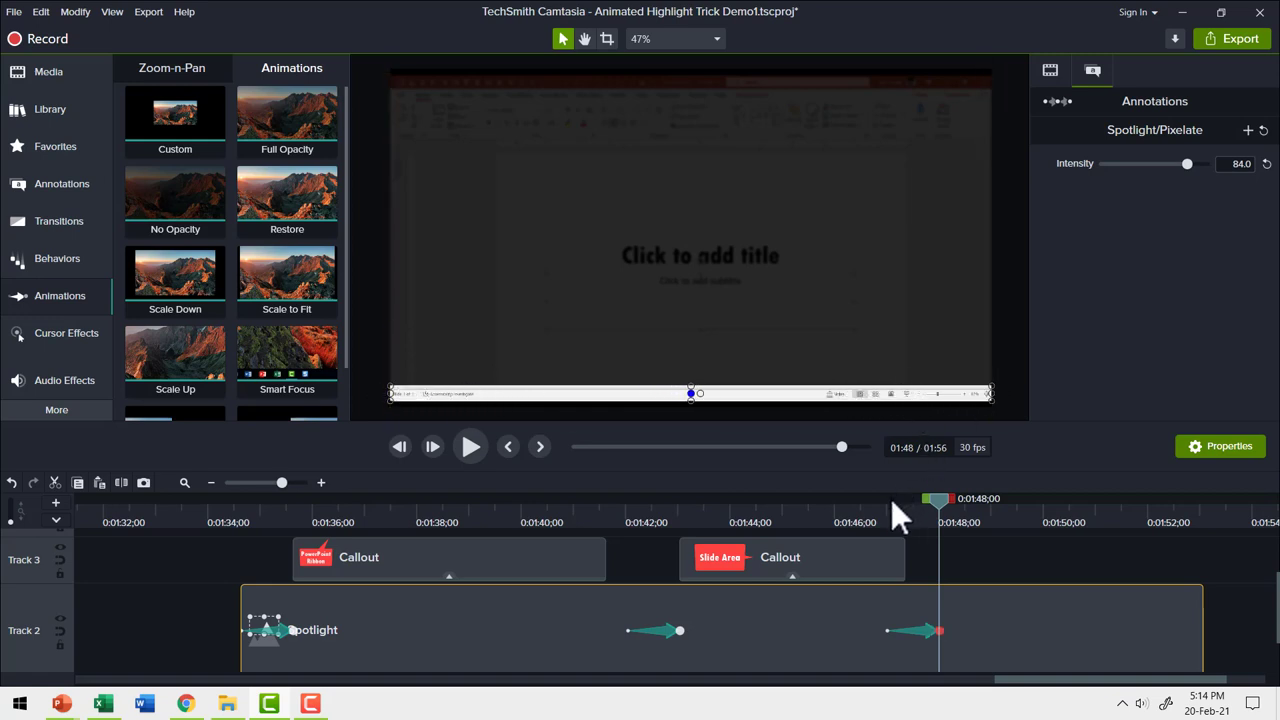
Copy the Slide Area callout and paste it onto Track 3 at 01:48
right_click(746, 558)
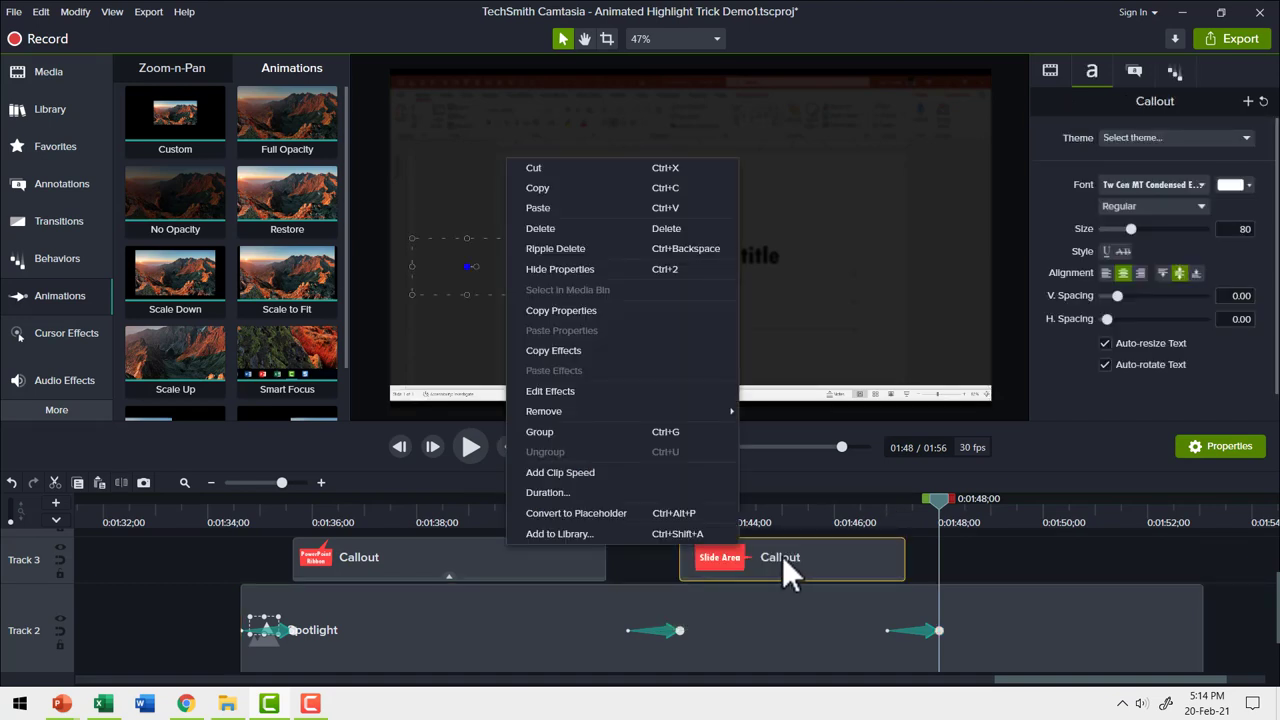
click(572, 189)
right_click(965, 561)
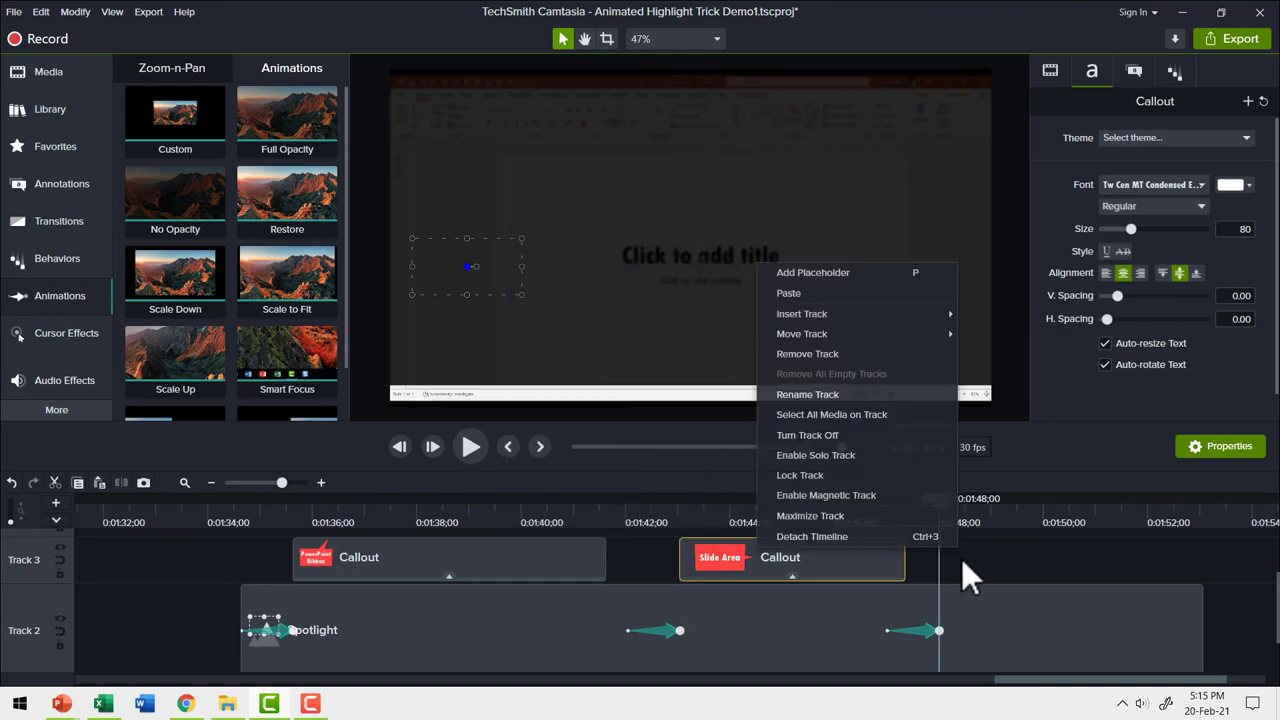
click(807, 294)
drag(1015, 561, 980, 568)
Change the pasted callout's text to 'Status Bar'
drag(945, 501, 978, 514)
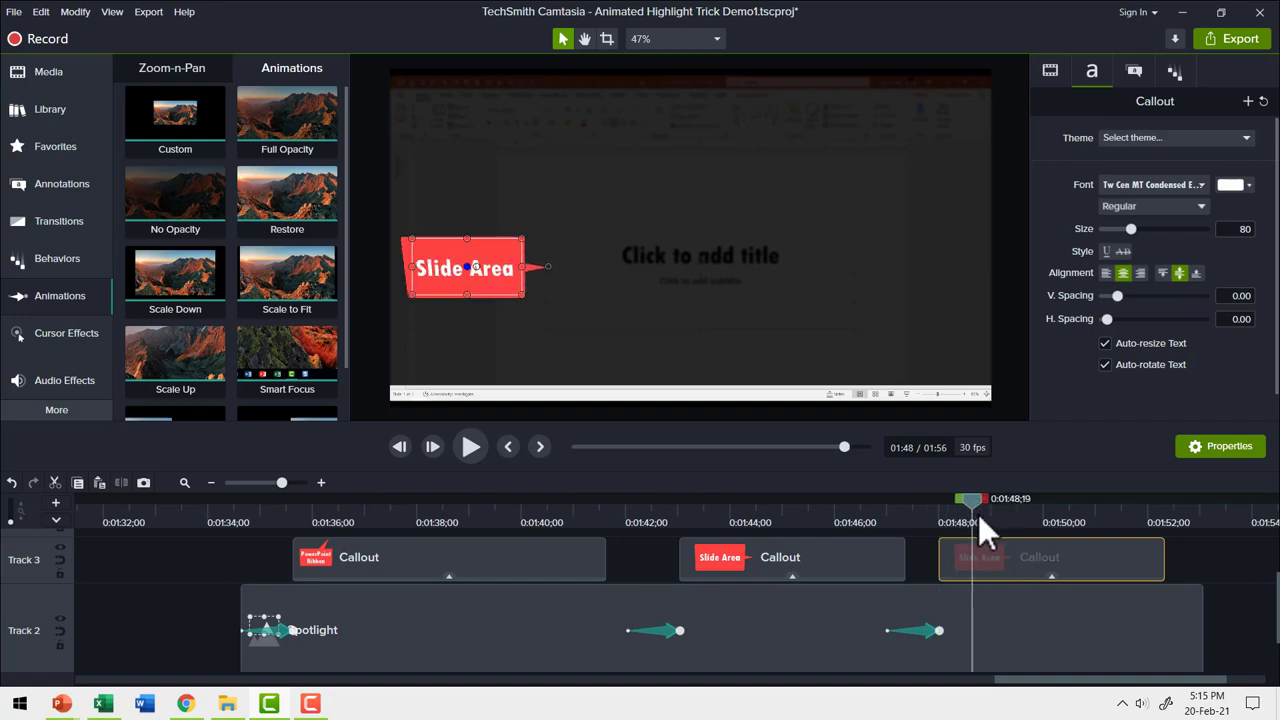
double_click(485, 270)
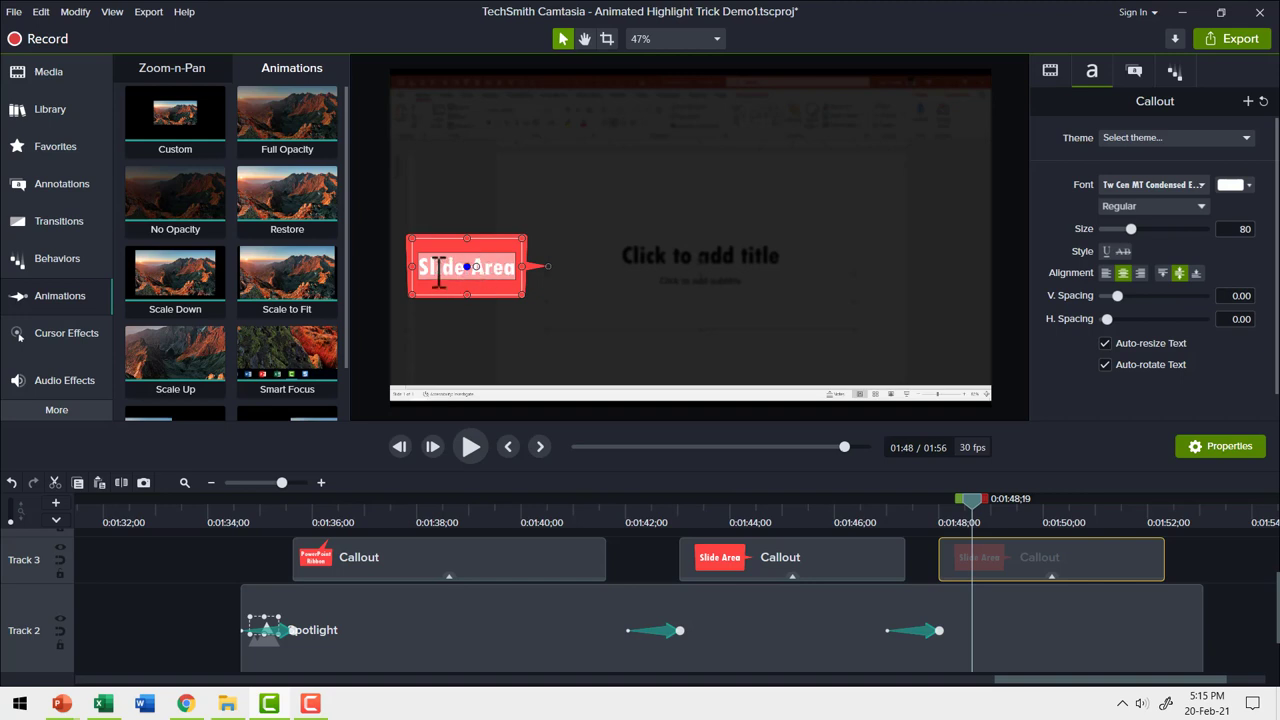
text(Status)
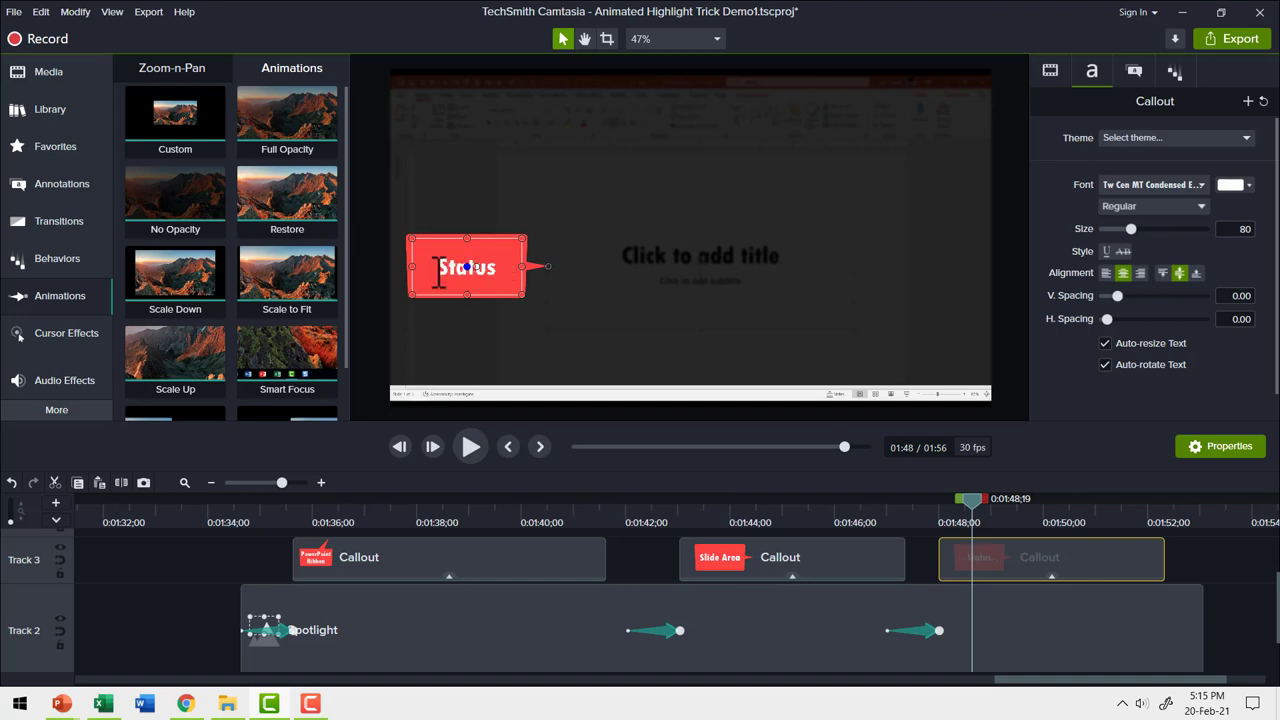
text( Bar)
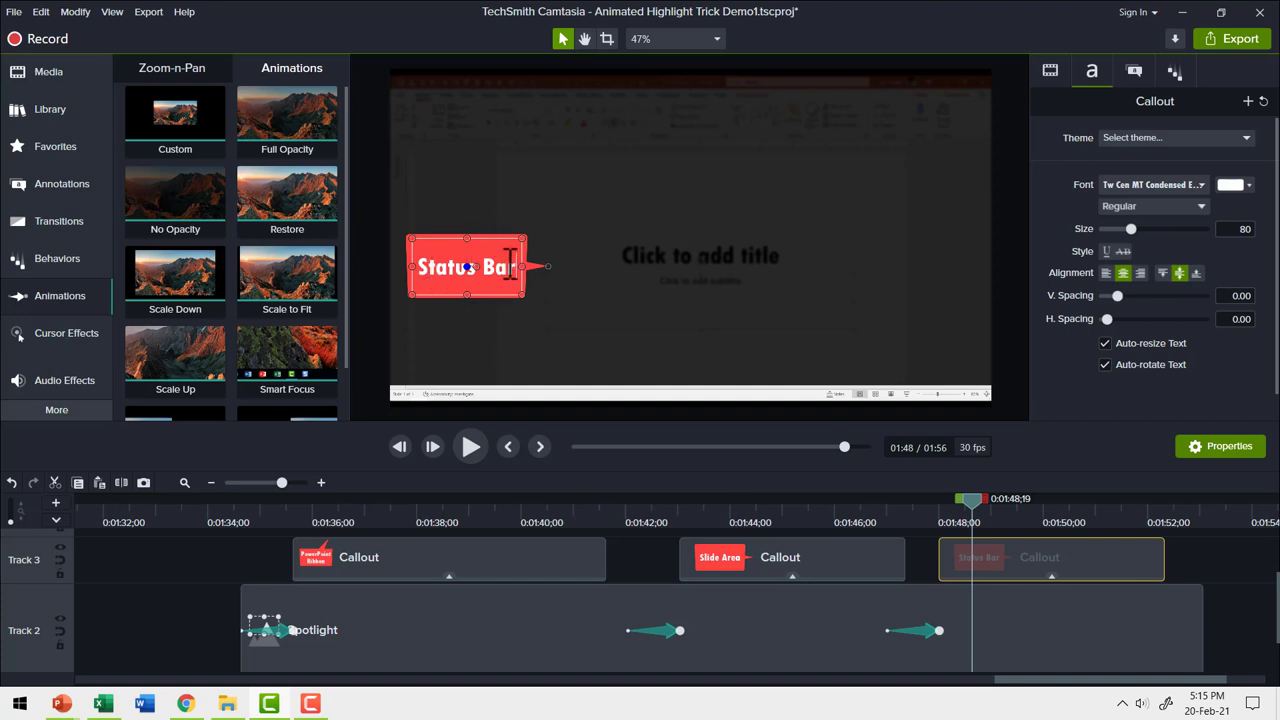
Move the Status Bar callout down above the status bar and trim it to end at 01:51;13
click(566, 303)
drag(485, 241, 680, 392)
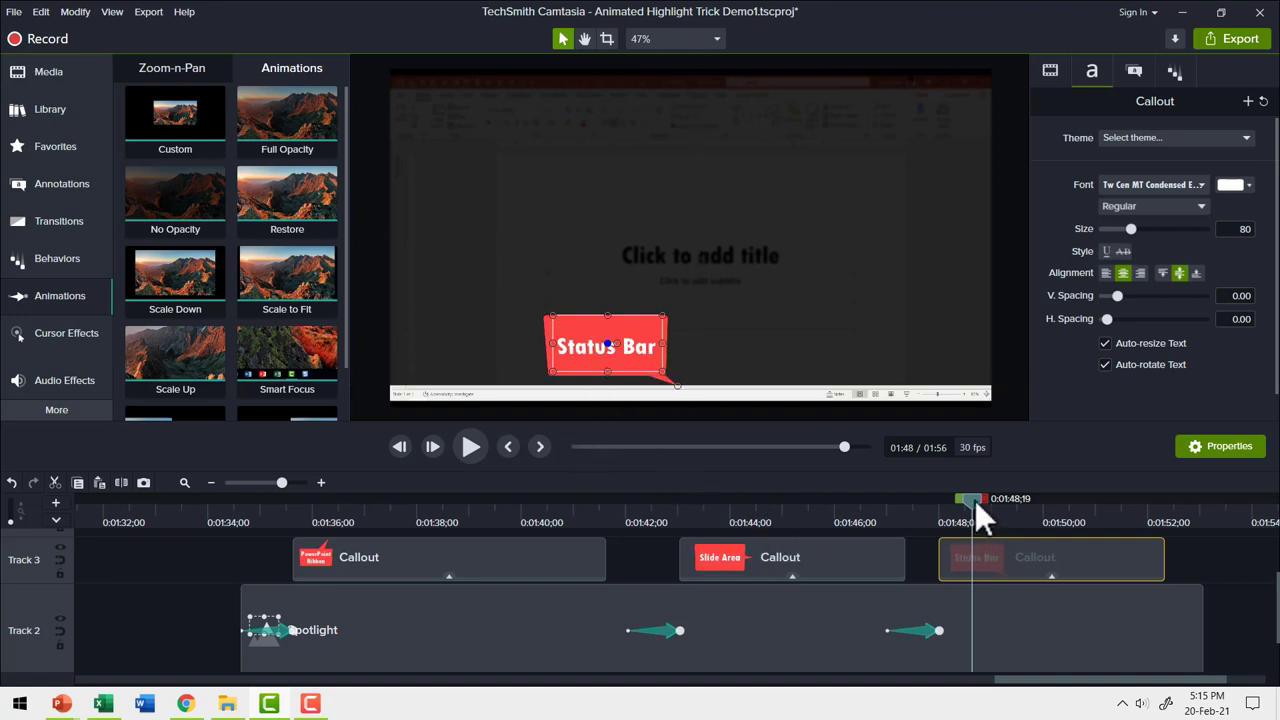
click(1118, 518)
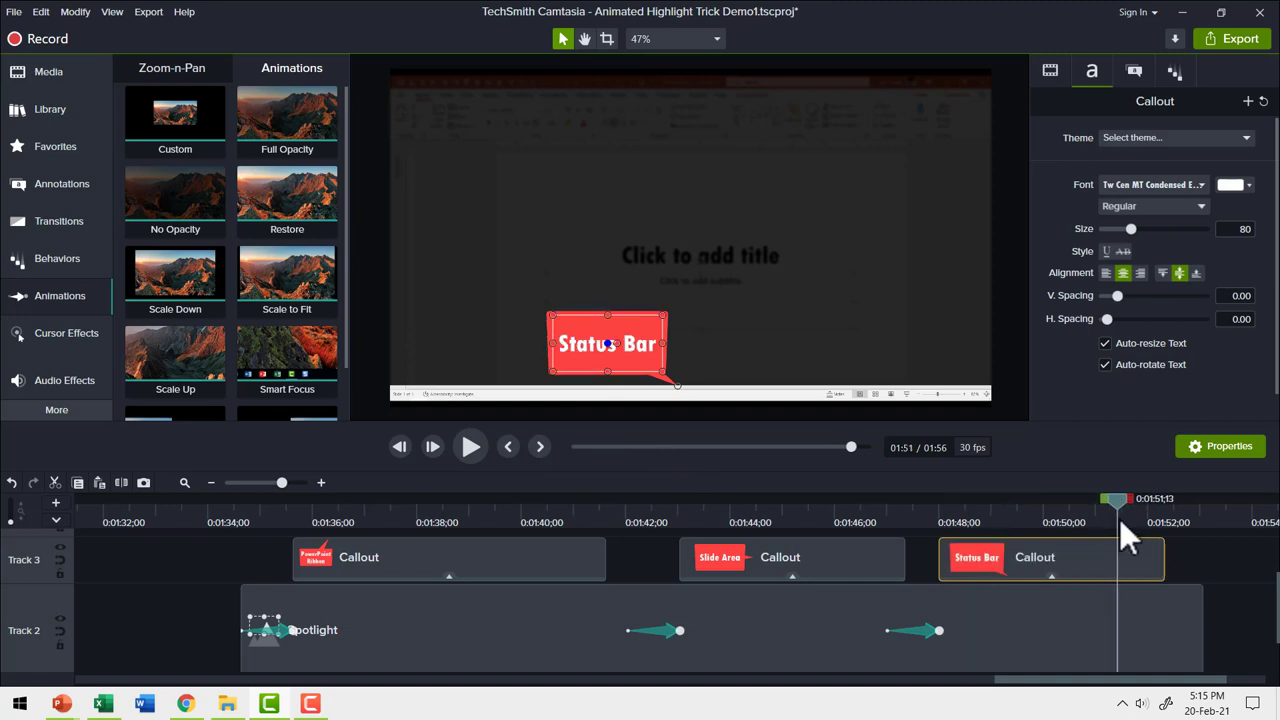
drag(1163, 553, 1116, 571)
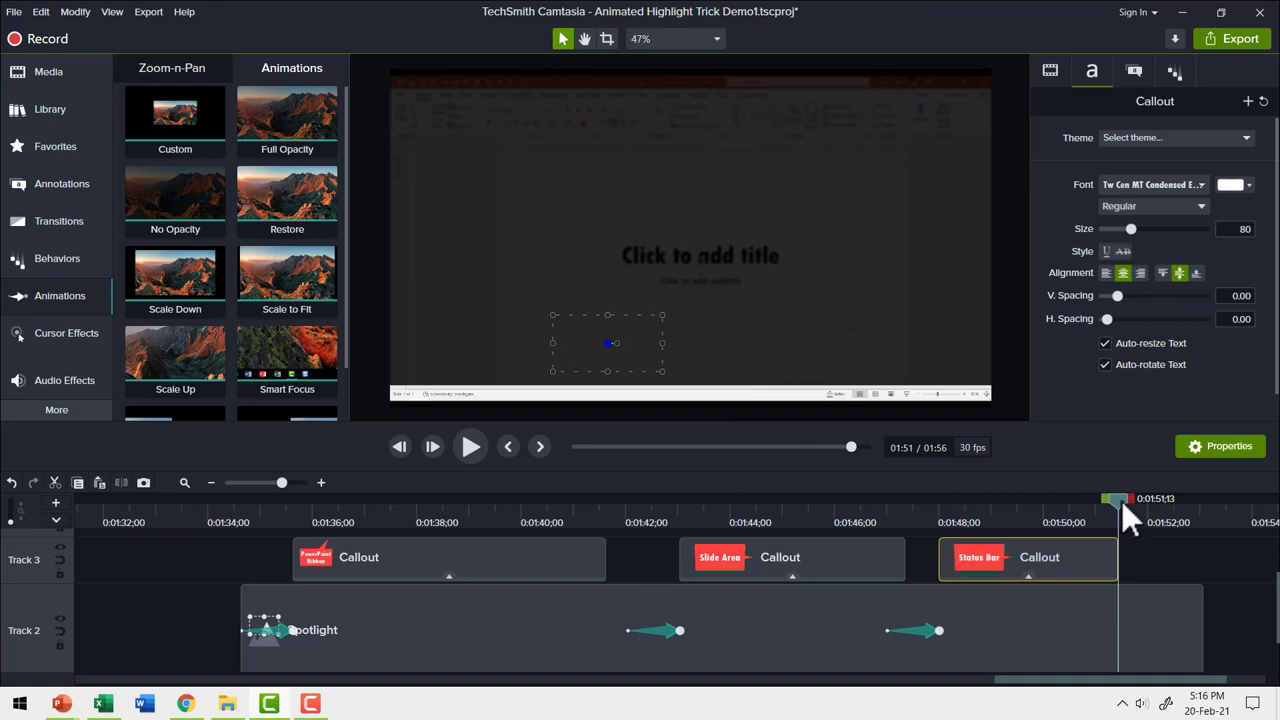
Add a Custom animation at 01:52;09 that stretches the spotlight up to the canvas top
drag(1122, 503, 1165, 507)
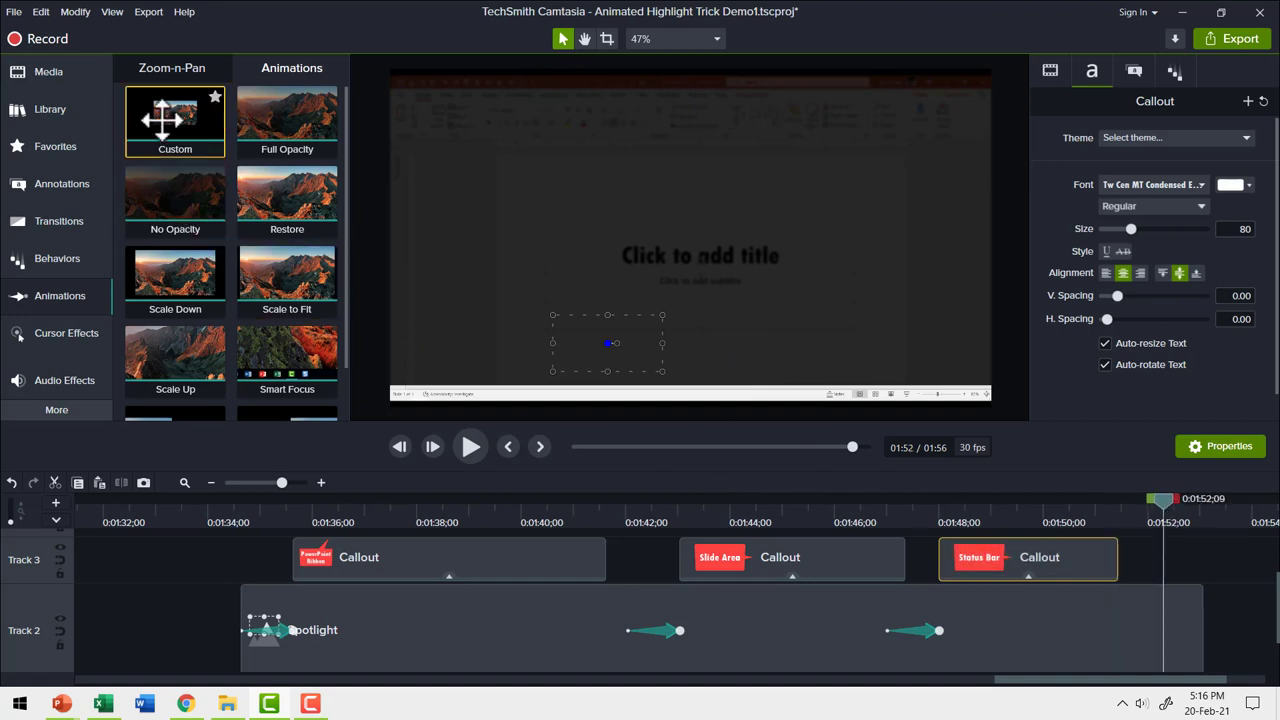
drag(162, 118, 1163, 624)
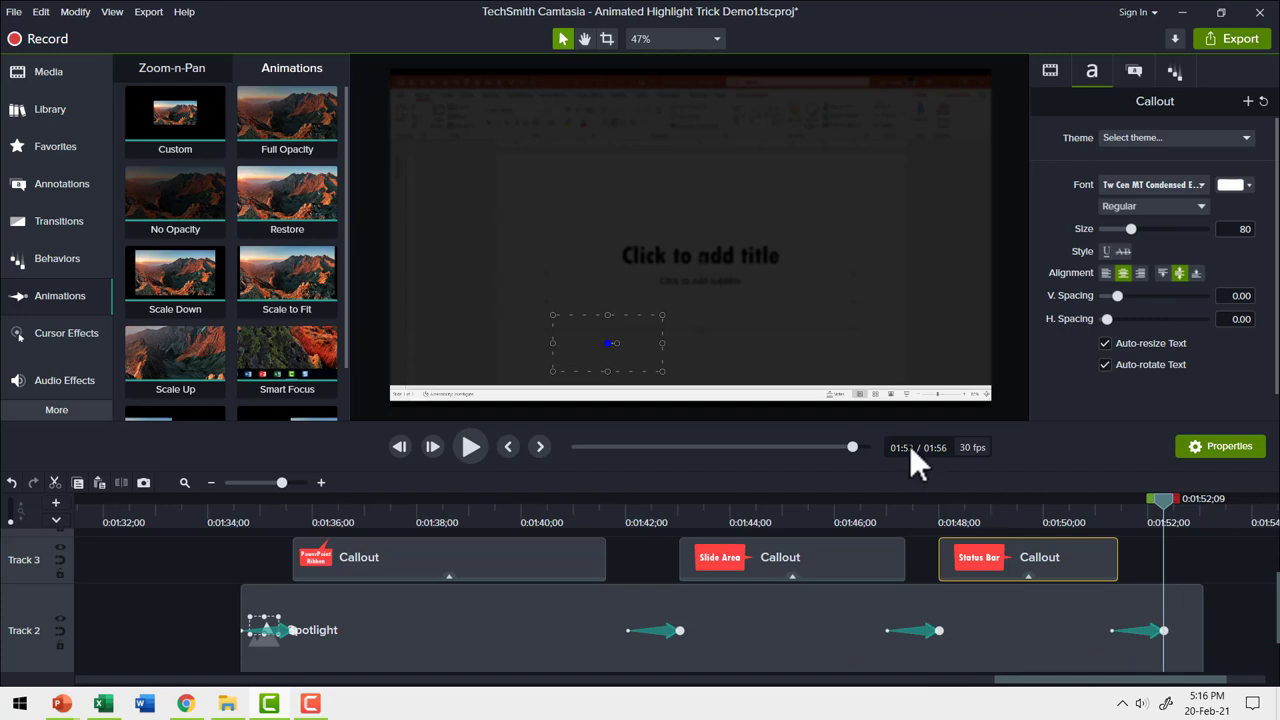
click(723, 393)
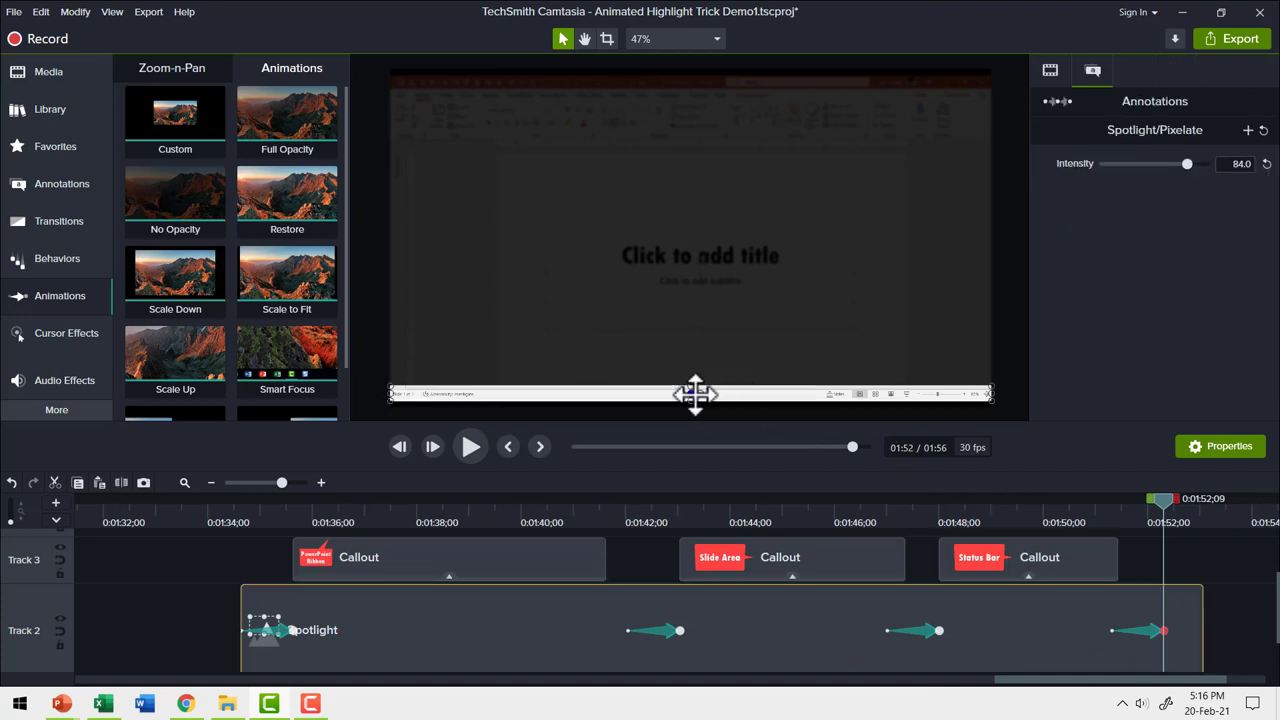
drag(689, 382, 640, 74)
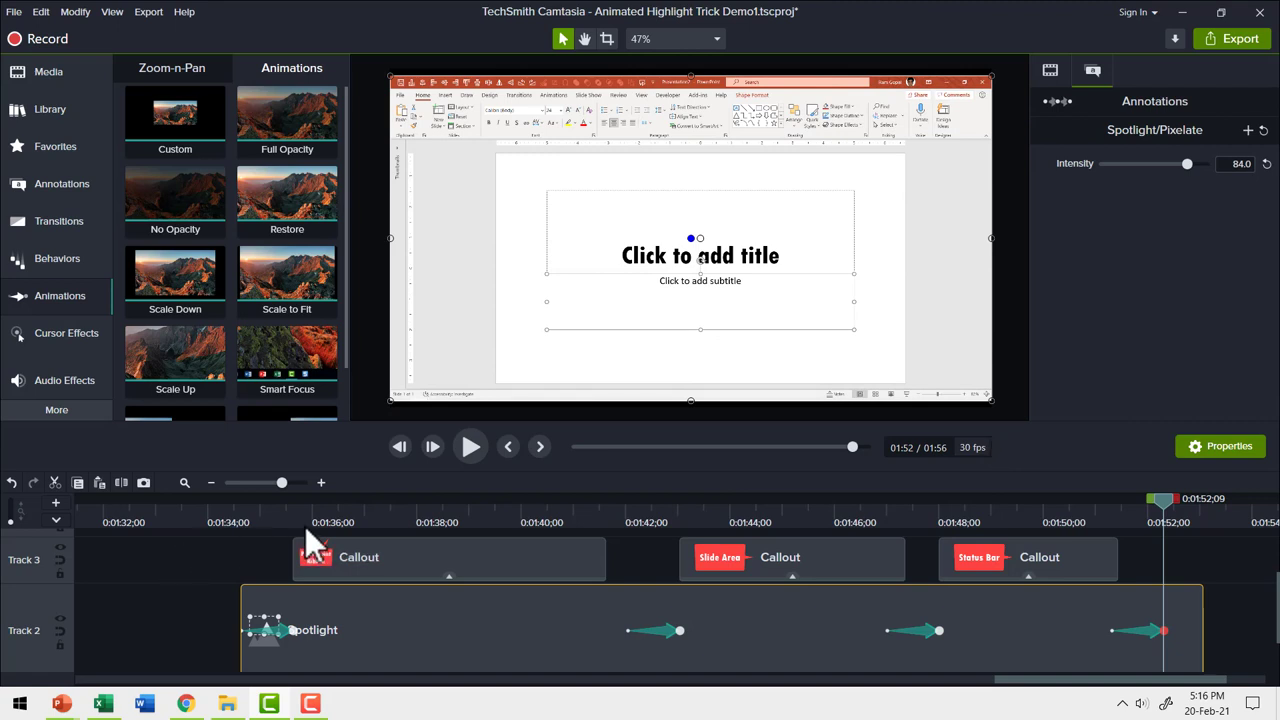
Play the spotlight sequence from 01:34 and stop on the Status Bar callout
click(241, 520)
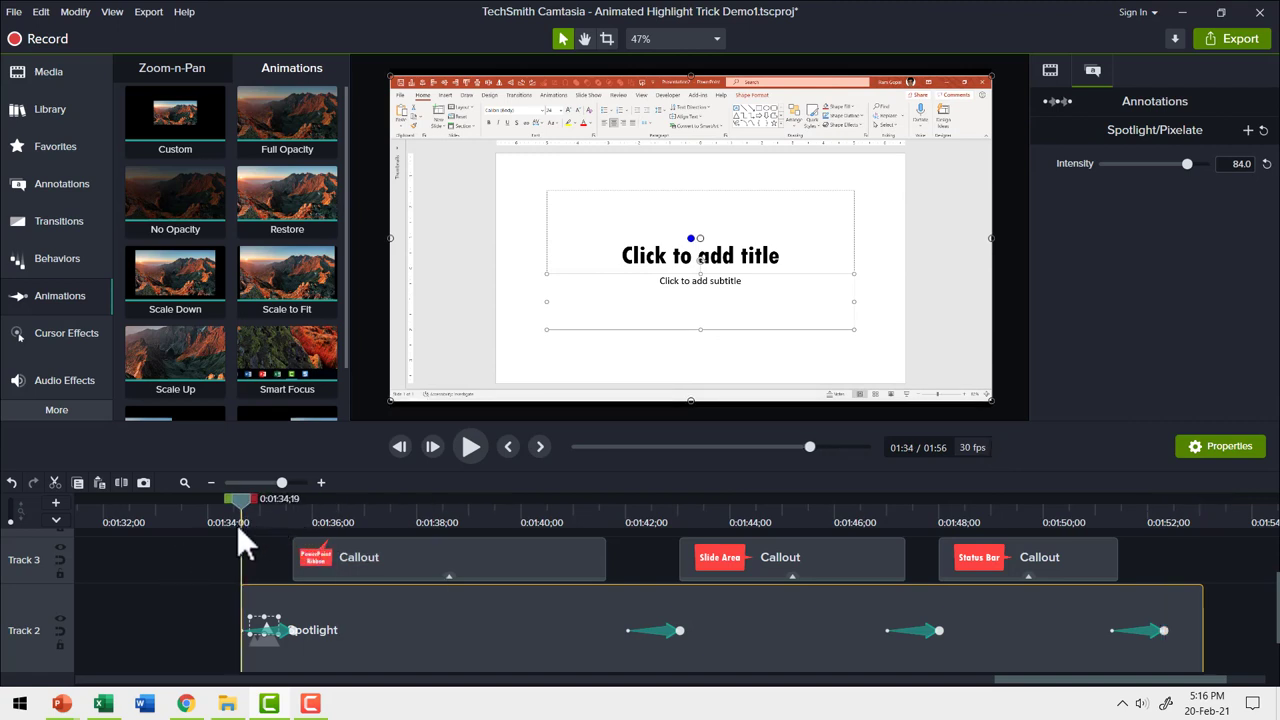
click(472, 448)
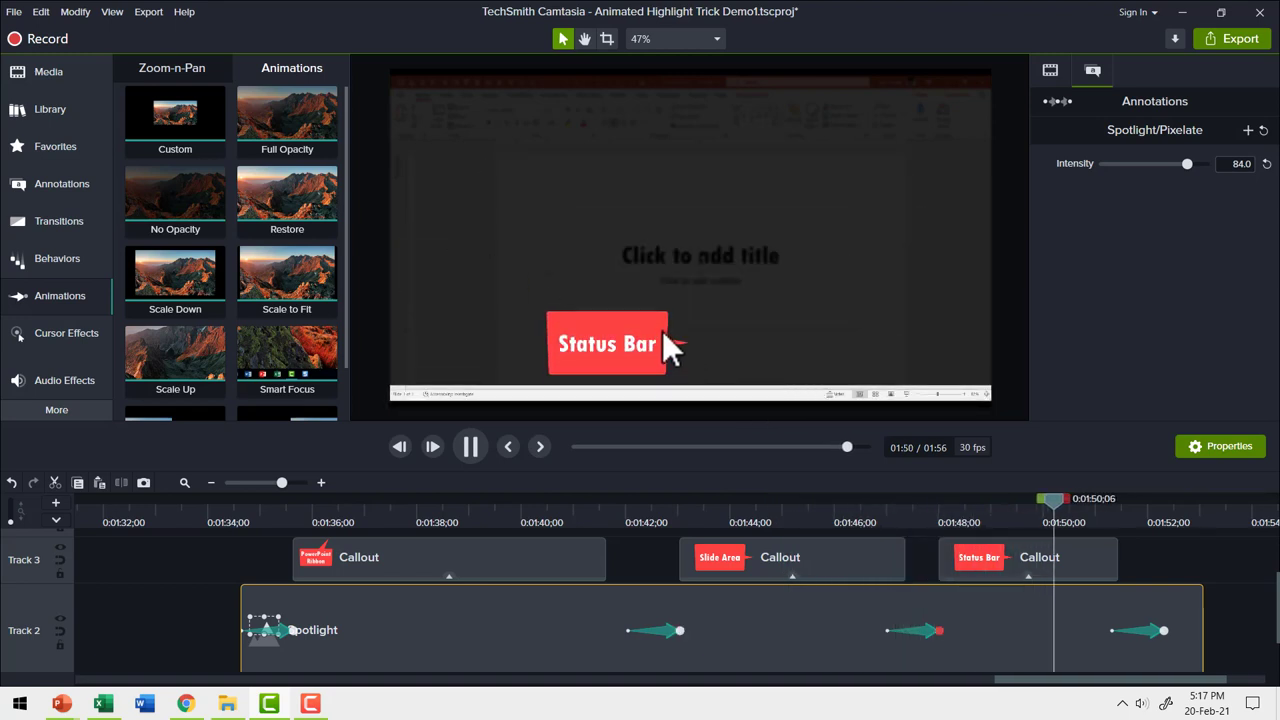
click(607, 345)
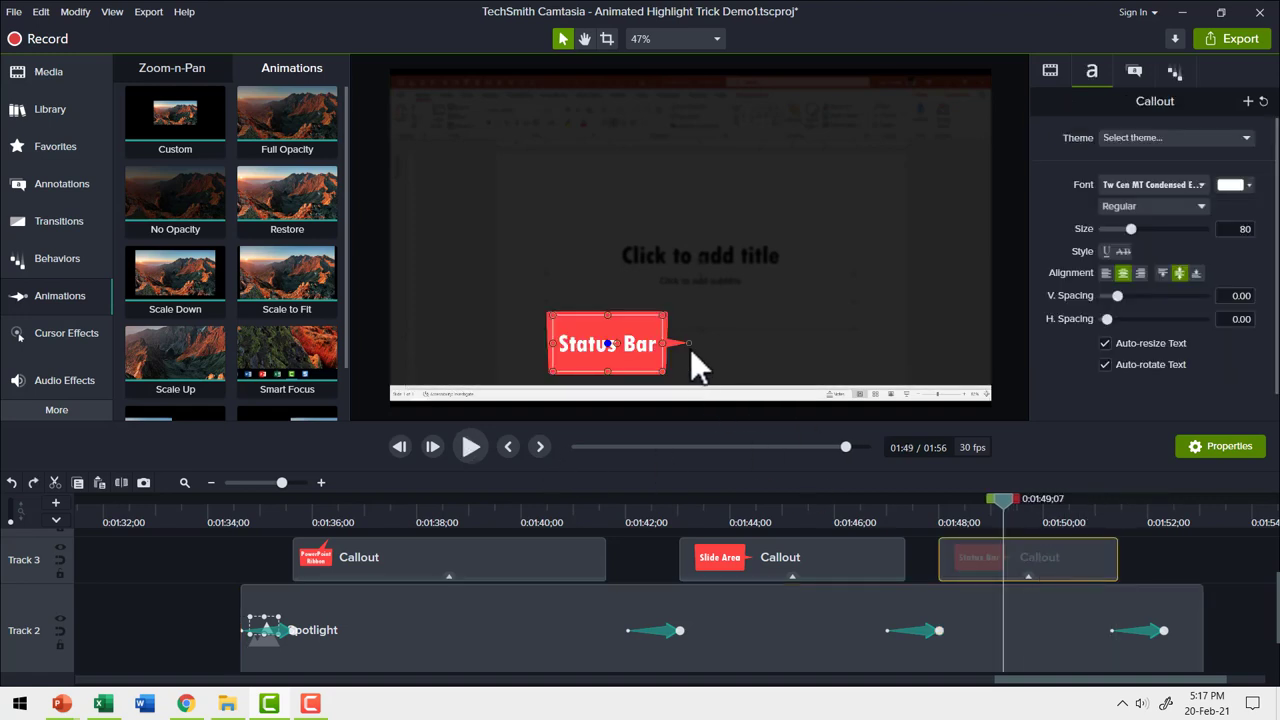
Point the Status Bar callout's tail down onto the status bar and replay from 01:47
drag(691, 344, 690, 385)
click(916, 516)
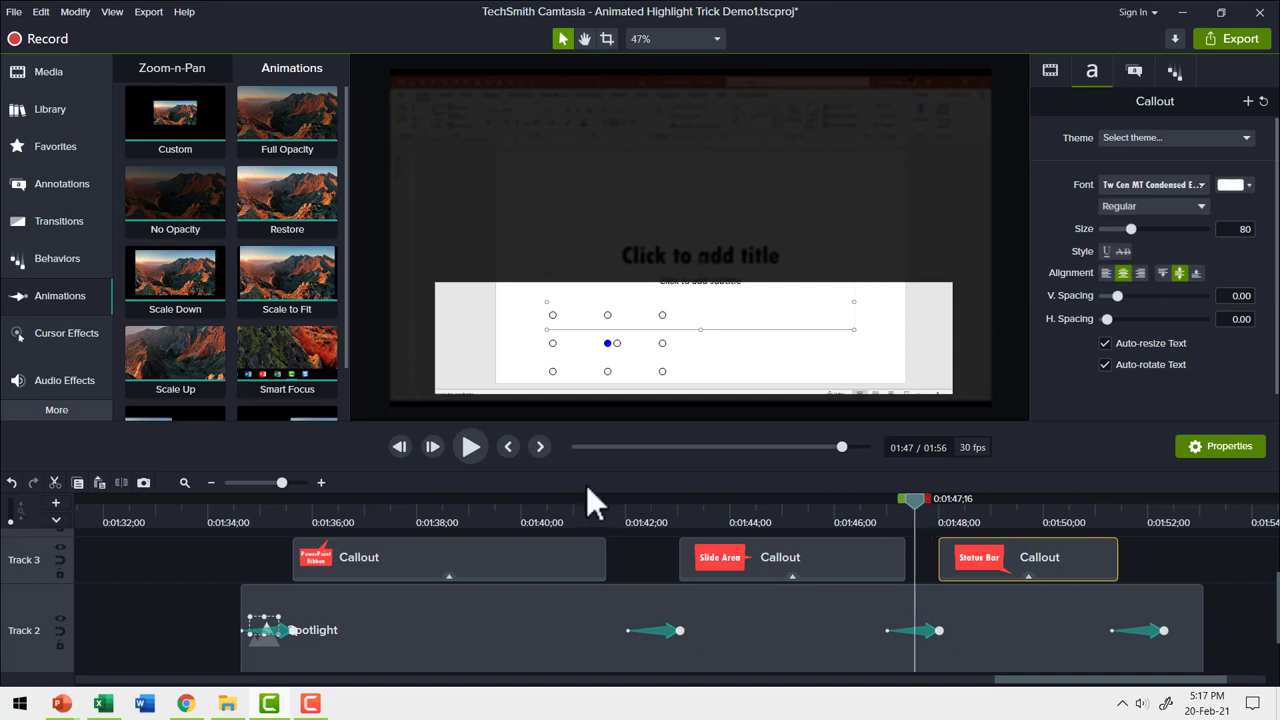
click(472, 450)
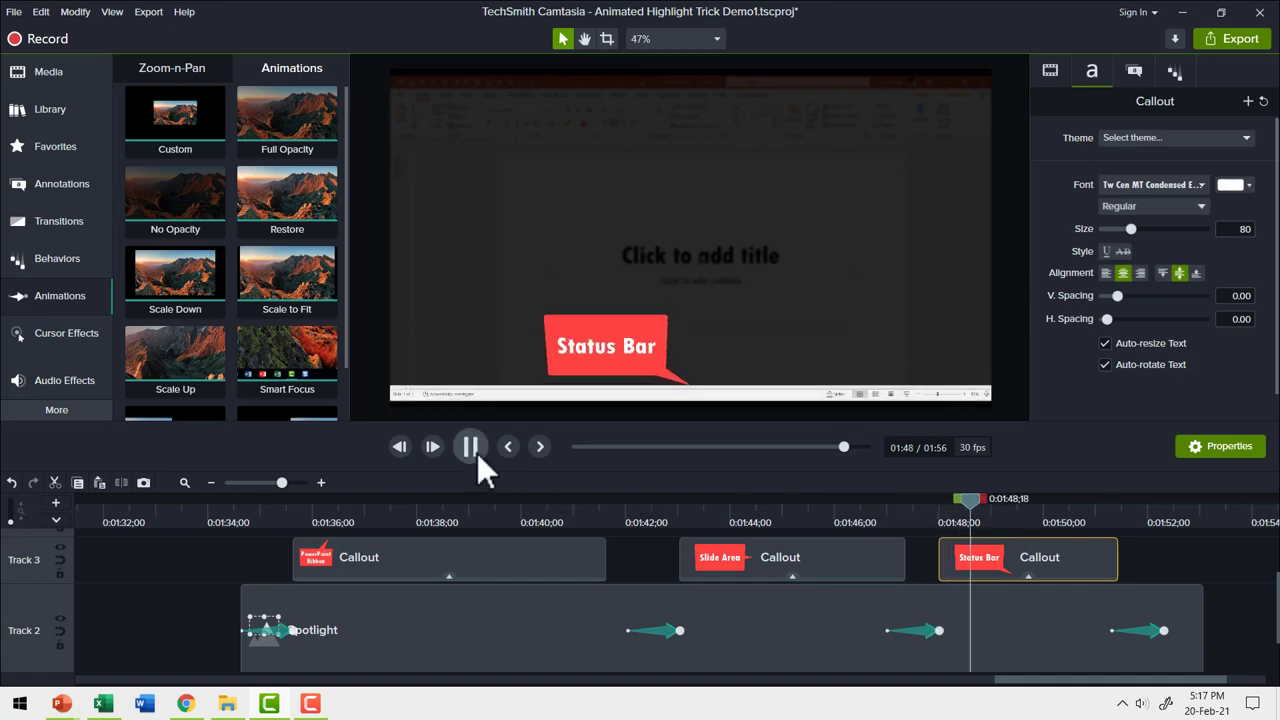